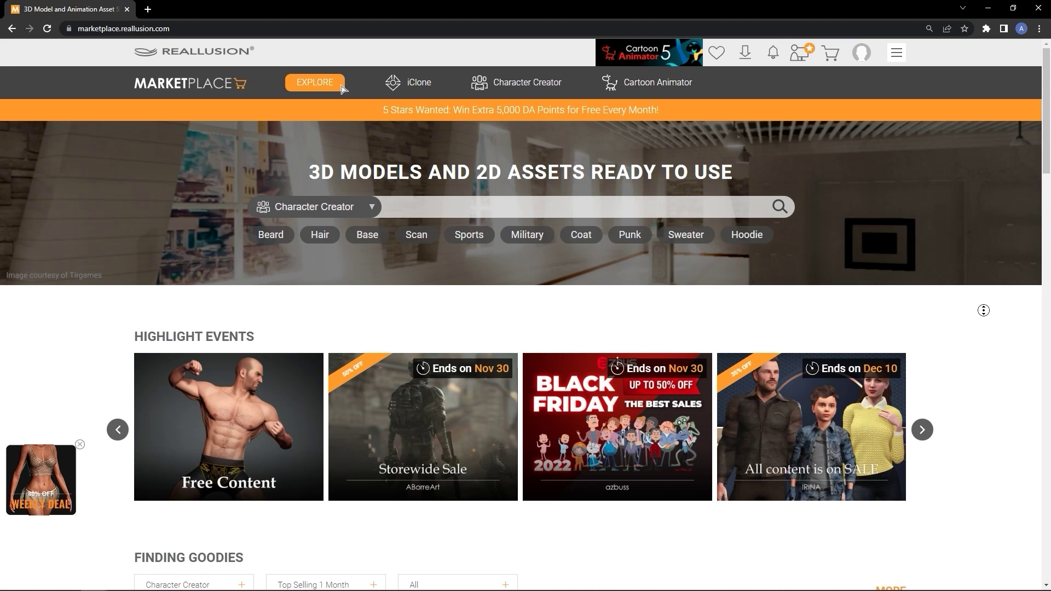
pyautogui.scroll(-3, 344, 88)
pyautogui.scroll(-3, 343, 87)
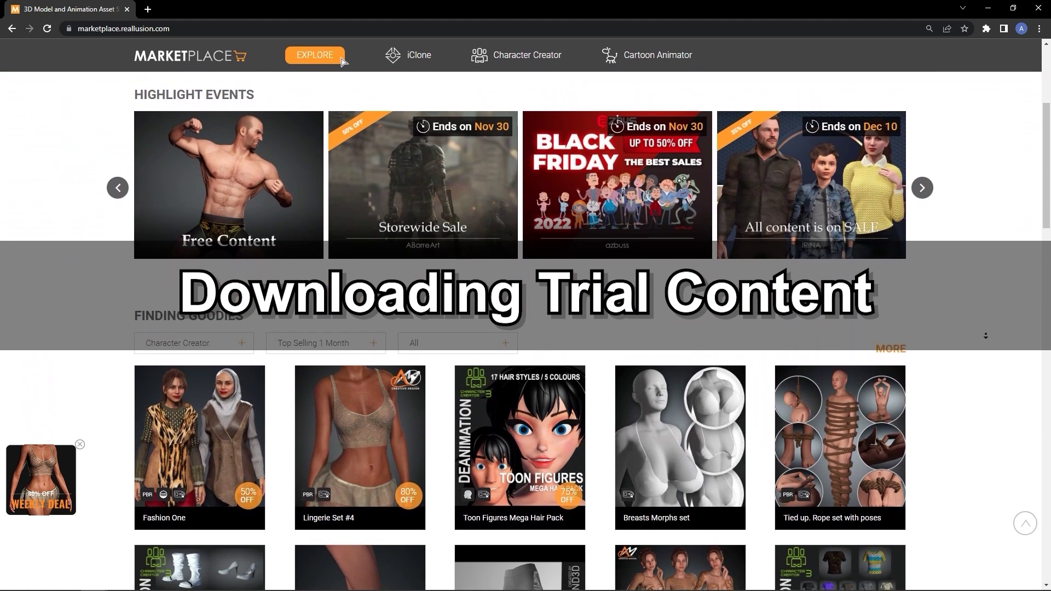
pyautogui.scroll(-2, 343, 61)
pyautogui.scroll(-2, 344, 62)
pyautogui.scroll(-2, 343, 62)
pyautogui.scroll(-2, 343, 62)
pyautogui.scroll(-2, 344, 62)
pyautogui.scroll(-2, 344, 62)
pyautogui.scroll(-2, 343, 62)
pyautogui.scroll(-2, 343, 62)
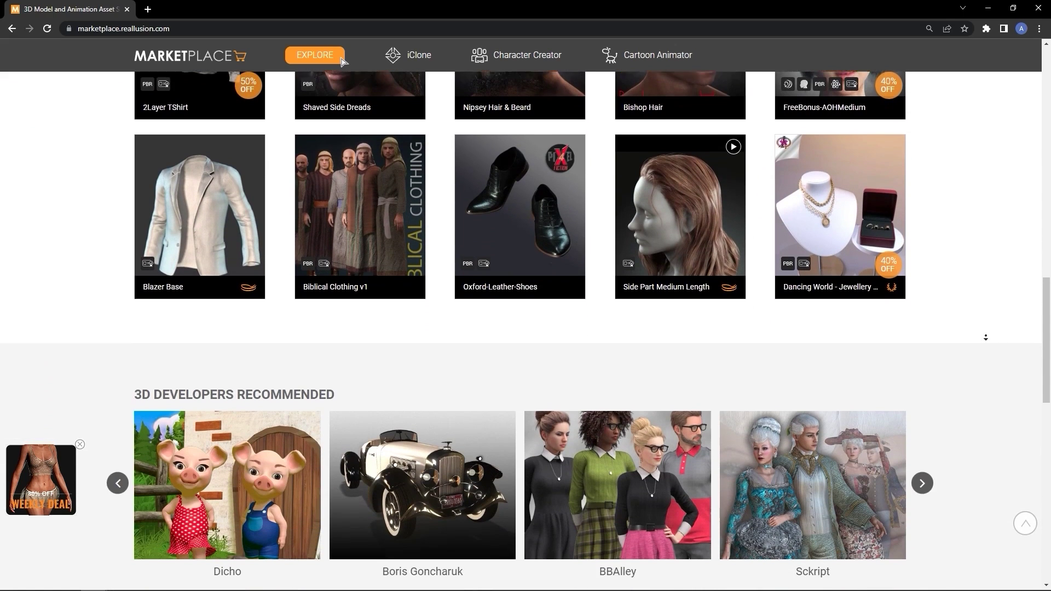
pyautogui.scroll(-2, 985, 337)
pyautogui.scroll(-2, 985, 337)
pyautogui.scroll(-2, 986, 337)
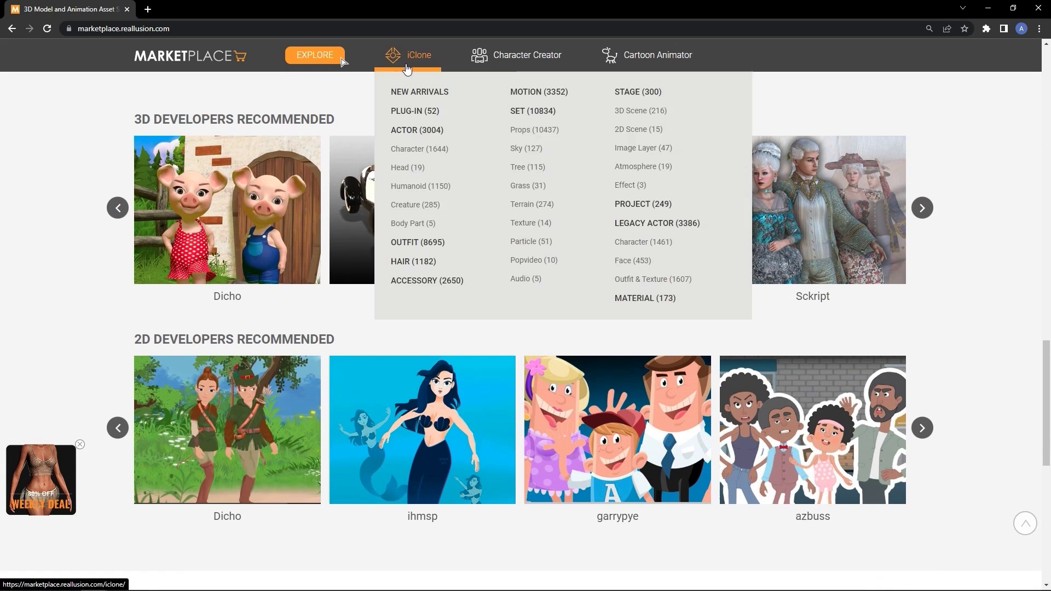
pyautogui.moveTo(648, 82)
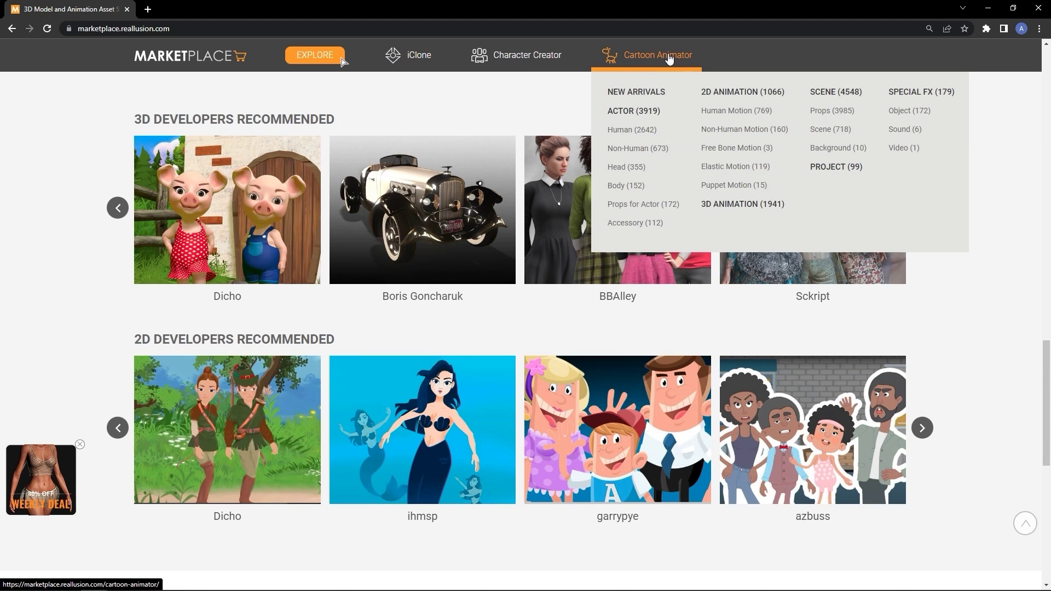
# Step: Browse the Cartoon Animator storefront and scroll back toward its category section
pyautogui.click(652, 58)
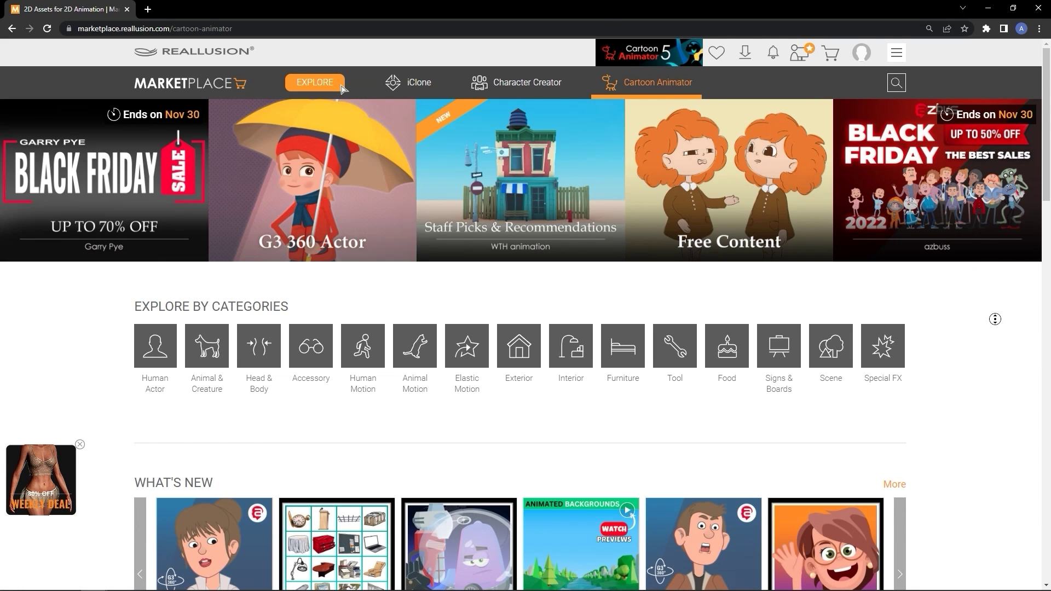
pyautogui.scroll(-3, 996, 333)
pyautogui.scroll(-3, 996, 333)
pyautogui.scroll(-3, 997, 332)
pyautogui.scroll(-3, 997, 333)
pyautogui.scroll(-3, 996, 359)
pyautogui.scroll(-3, 997, 359)
pyautogui.scroll(-3, 996, 358)
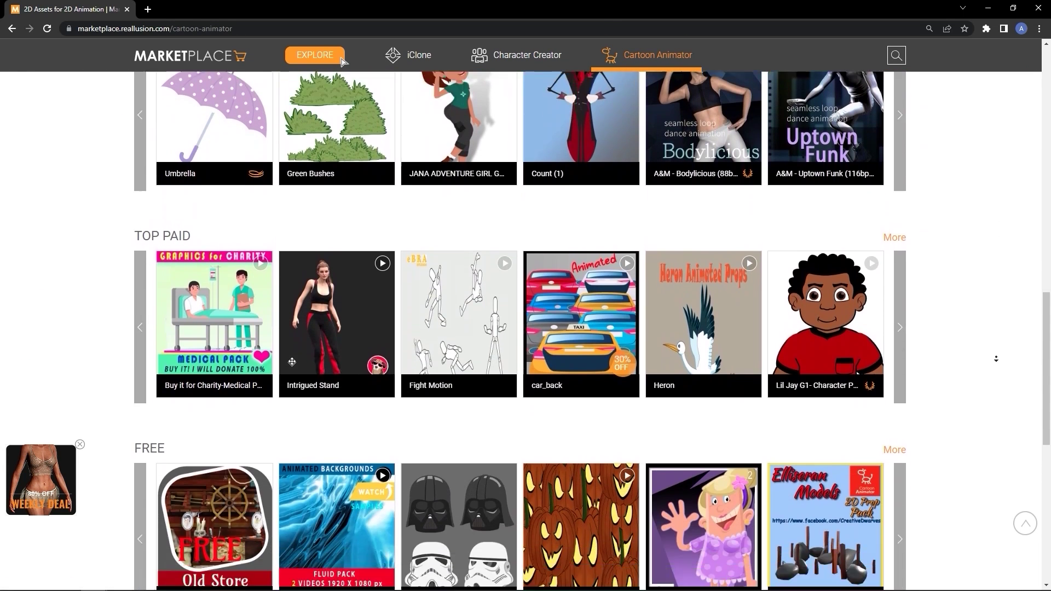
pyautogui.scroll(-3, 996, 360)
pyautogui.scroll(-3, 995, 358)
pyautogui.scroll(-2, 995, 359)
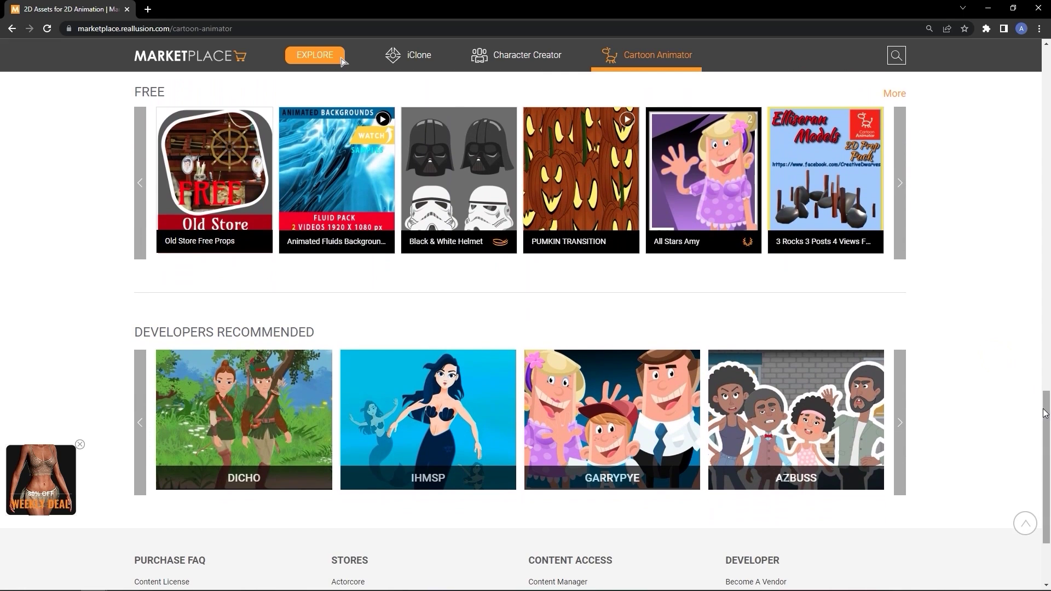
pyautogui.moveTo(1045, 413); pyautogui.dragTo(1044, 115)
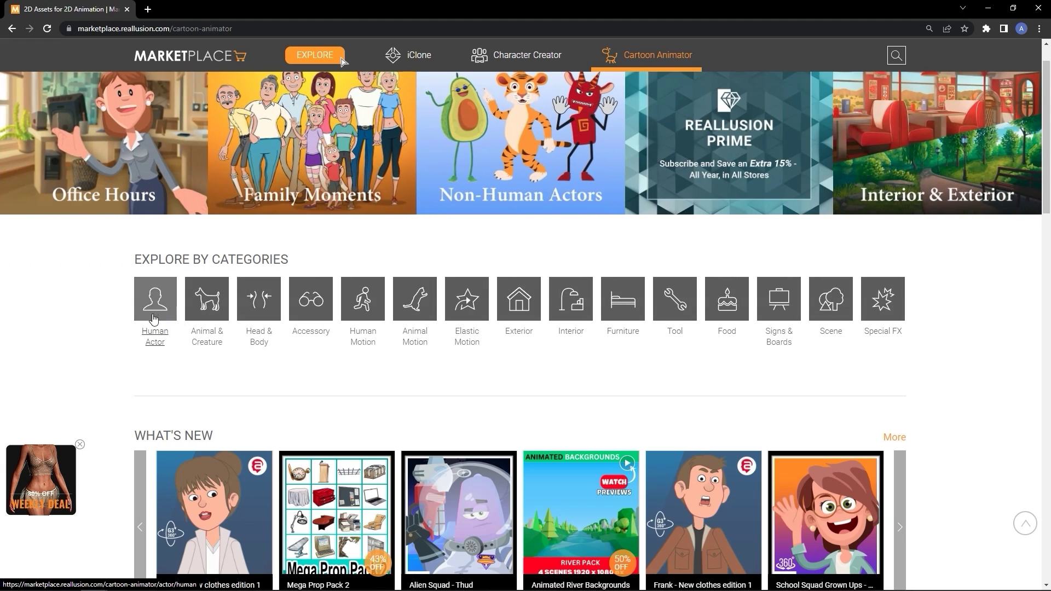
# Step: Review the Genre, Generation, Compatibility, Author and Product Included filters on the human actor listing
pyautogui.click(136, 304)
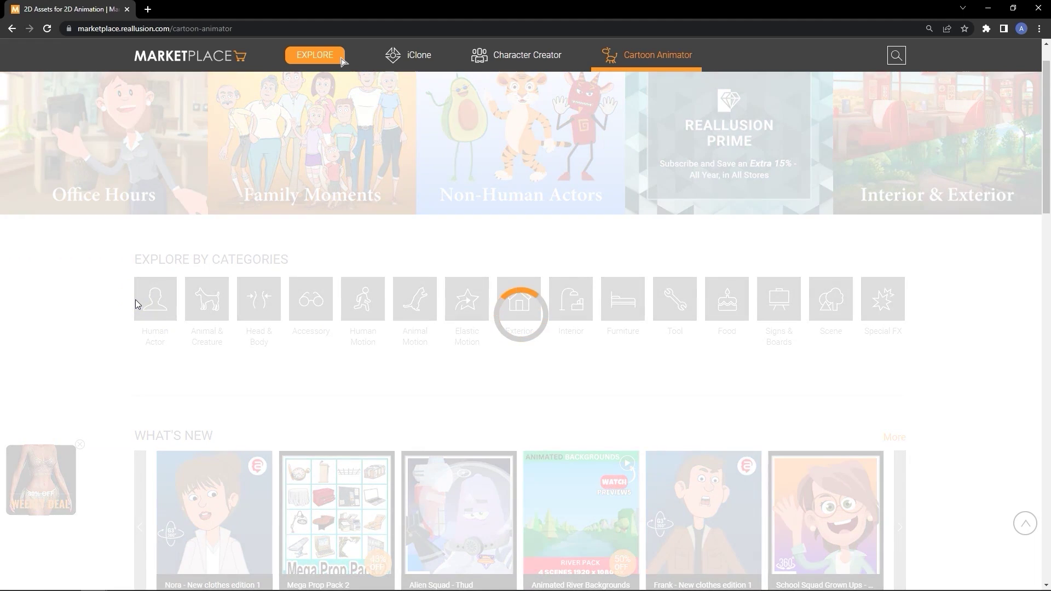
pyautogui.scroll(-5, 960, 319)
pyautogui.scroll(-5, 962, 345)
pyautogui.scroll(-5, 960, 362)
pyautogui.scroll(-5, 959, 362)
pyautogui.scroll(-5, 959, 362)
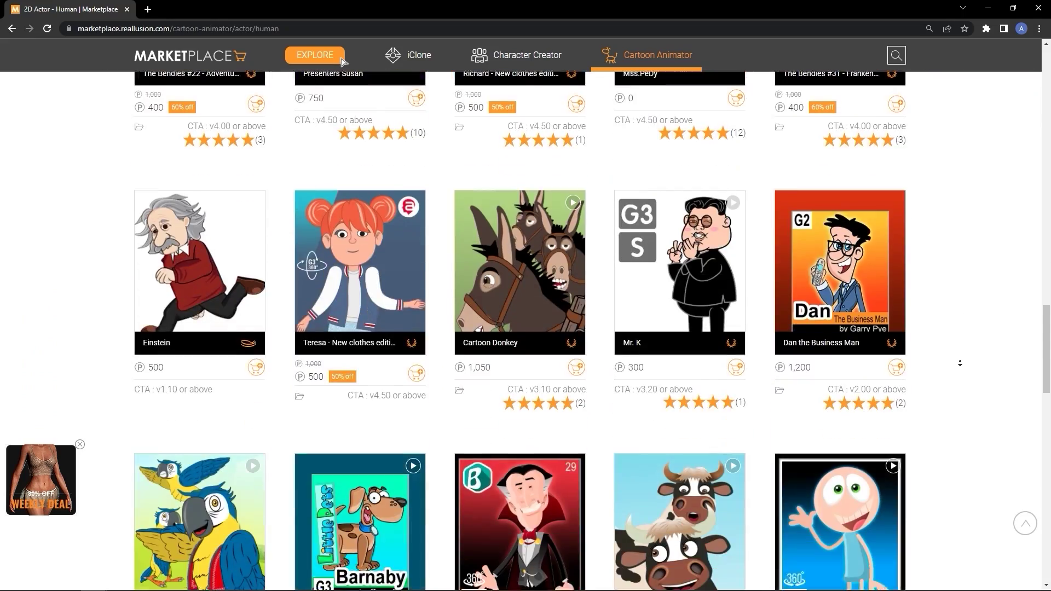
pyautogui.scroll(-5, 959, 362)
pyautogui.scroll(-5, 959, 363)
pyautogui.scroll(-5, 960, 363)
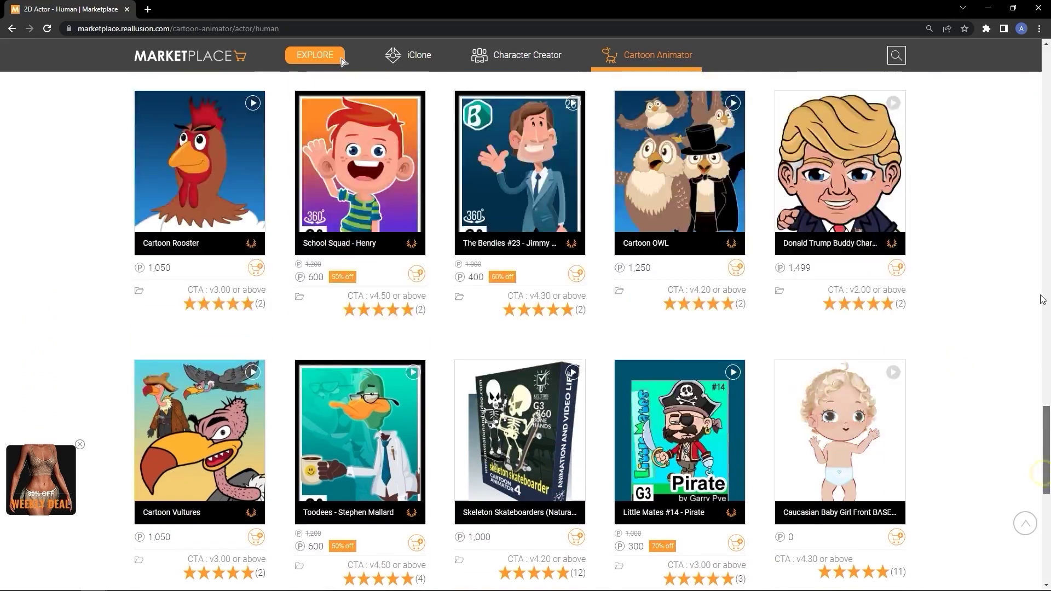
pyautogui.moveTo(1047, 492); pyautogui.dragTo(1043, 56)
pyautogui.click(271, 366)
pyautogui.click(424, 366)
pyautogui.click(581, 367)
pyautogui.click(737, 366)
pyautogui.click(891, 366)
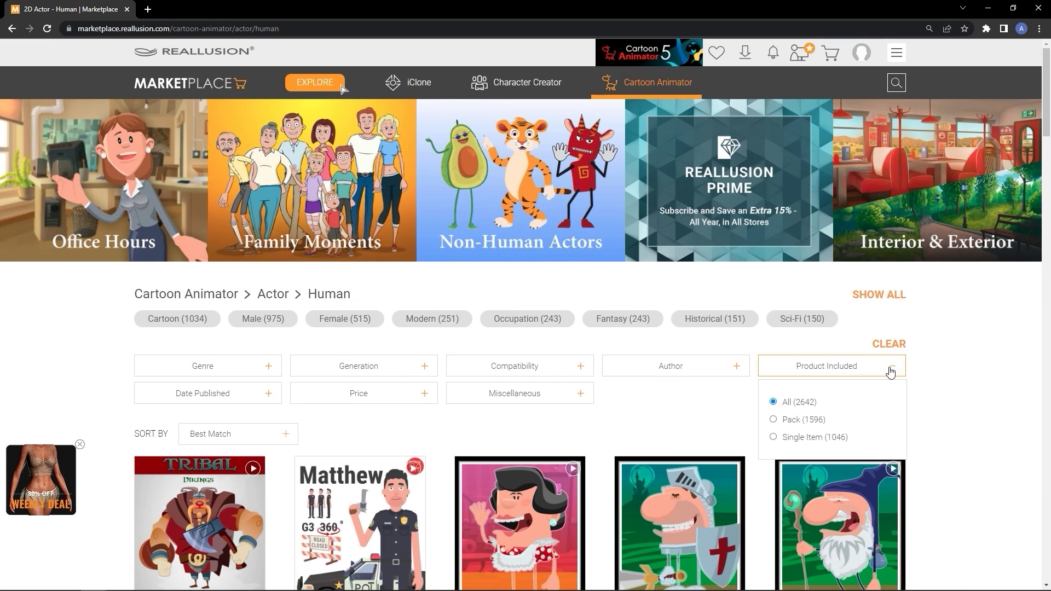
# Step: Filter the listing to Trial Download items via the Miscellaneous filter
pyautogui.click(566, 397)
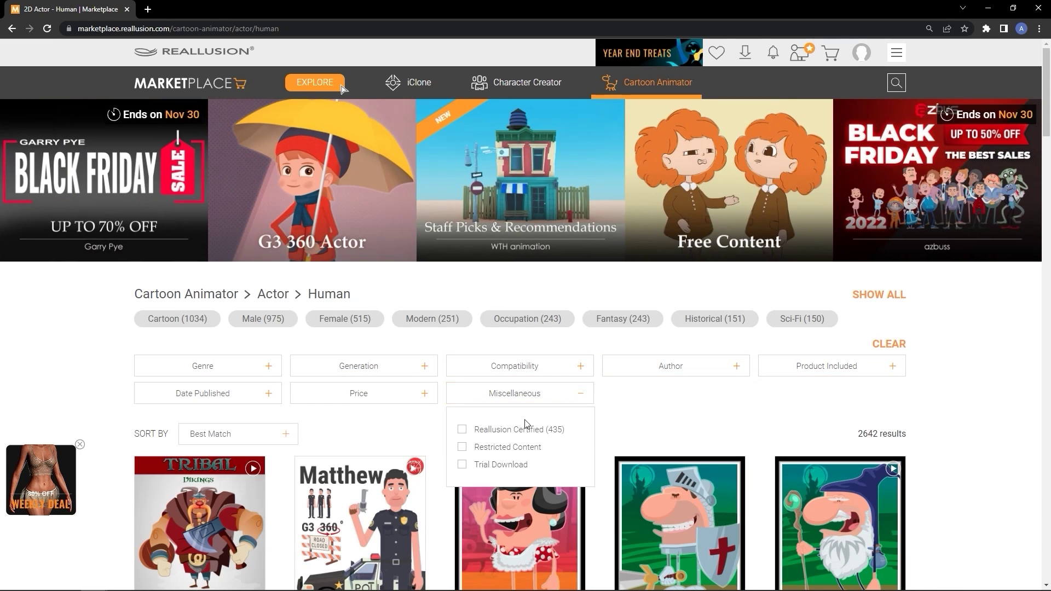
pyautogui.click(461, 465)
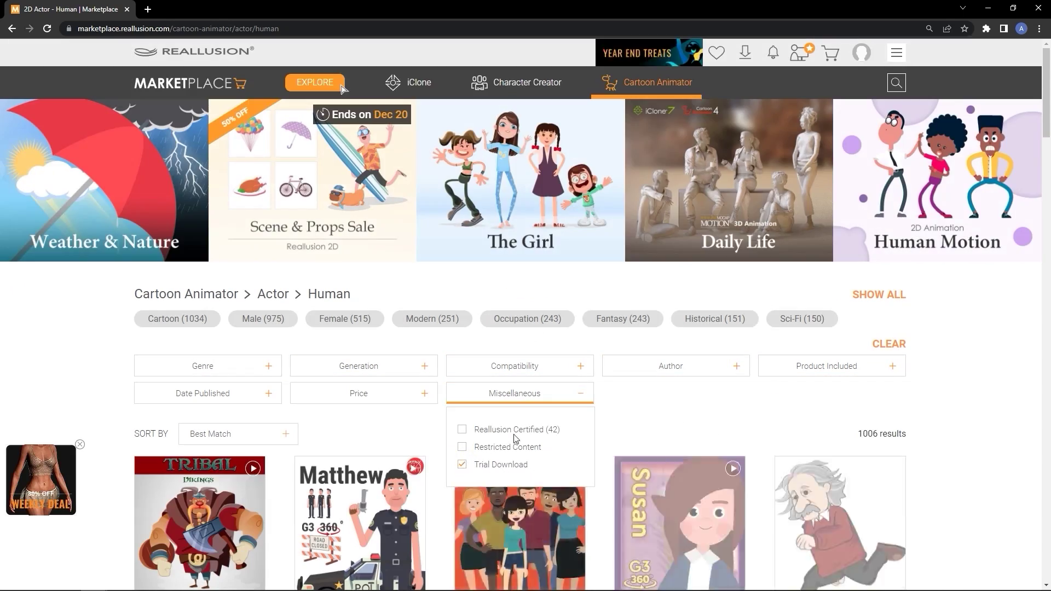
pyautogui.scroll(-4, 461, 465)
pyautogui.scroll(-3, 329, 329)
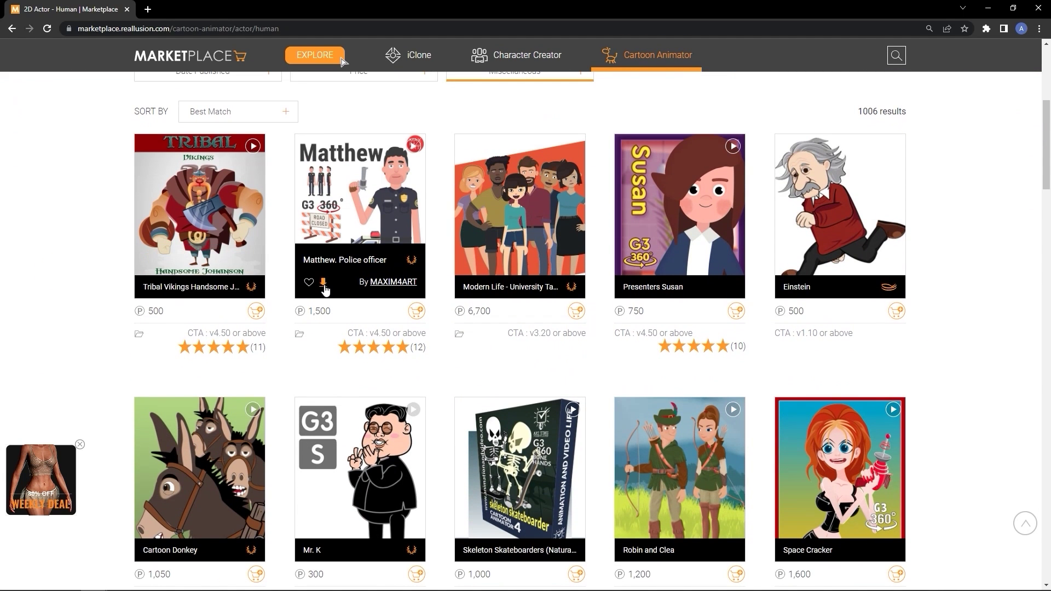
pyautogui.moveTo(679, 526)
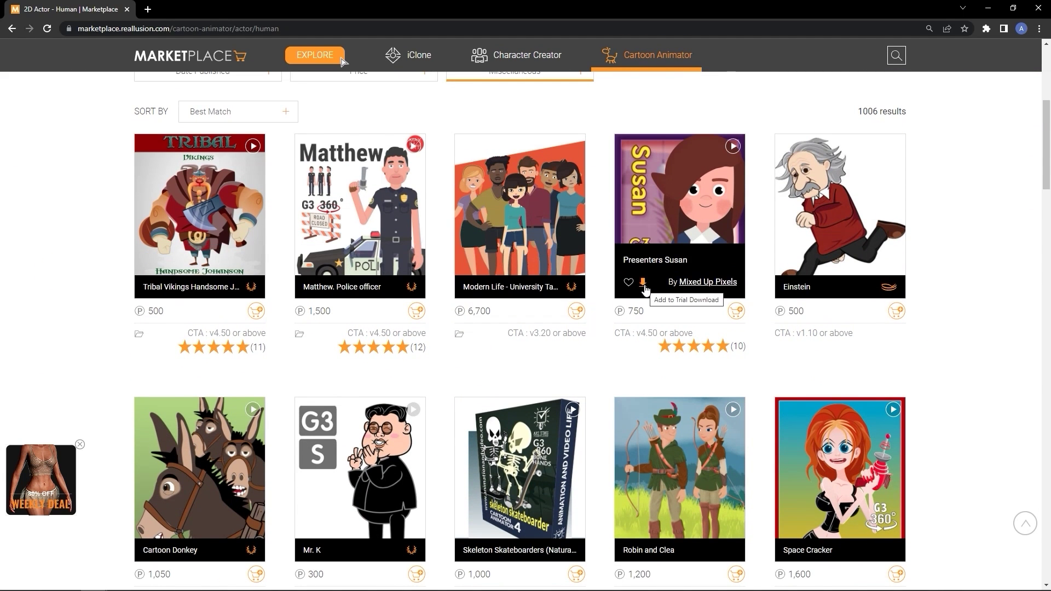
# Step: View the Tribal Vikings/Chad product page and step through its image gallery
pyautogui.click(173, 235)
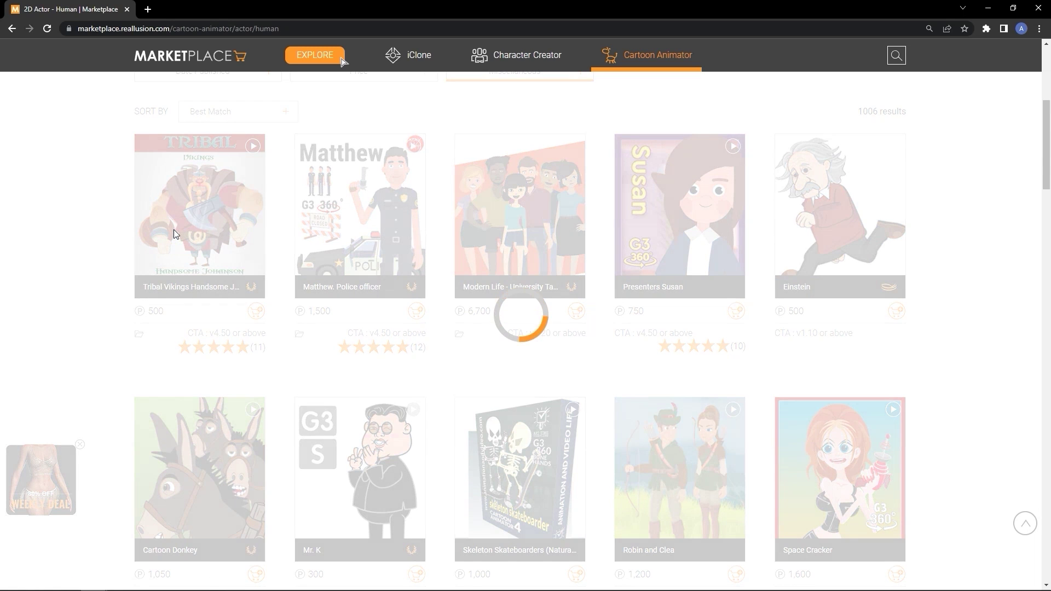
pyautogui.scroll(-5, 173, 229)
pyautogui.scroll(-3, 173, 230)
pyautogui.scroll(-1, 986, 281)
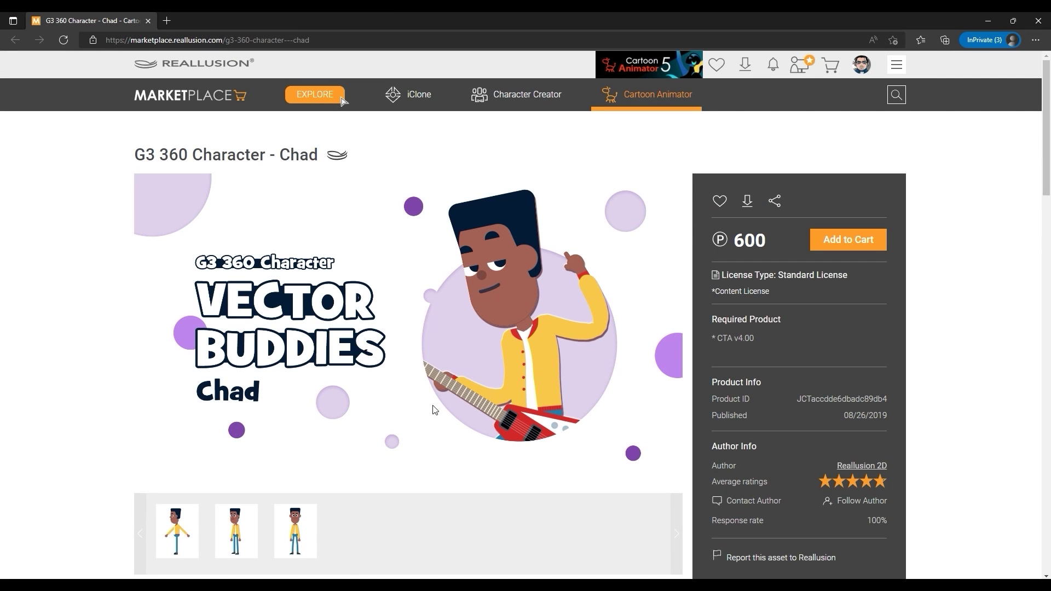
pyautogui.click(433, 410)
pyautogui.click(1027, 326)
pyautogui.click(1005, 266)
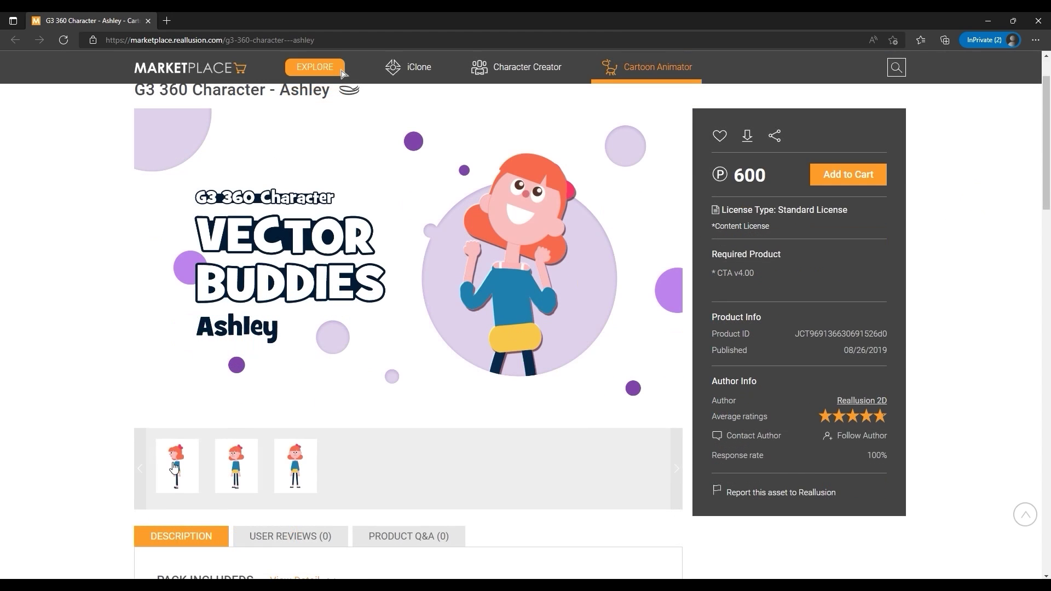
# Step: Step through Ashley's product image gallery and close it
pyautogui.click(176, 462)
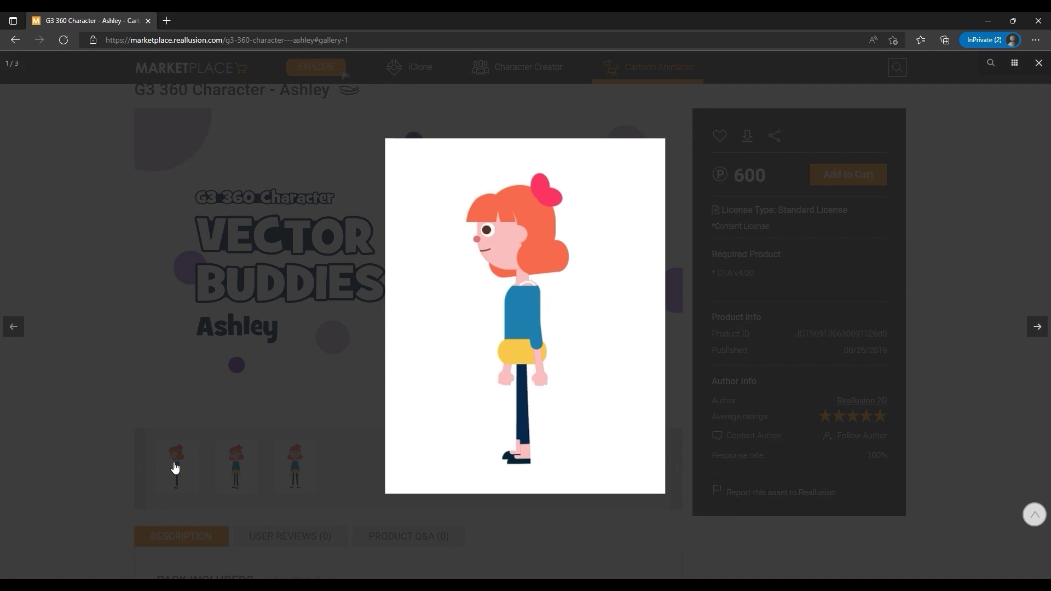
pyautogui.click(1033, 327)
pyautogui.click(1018, 304)
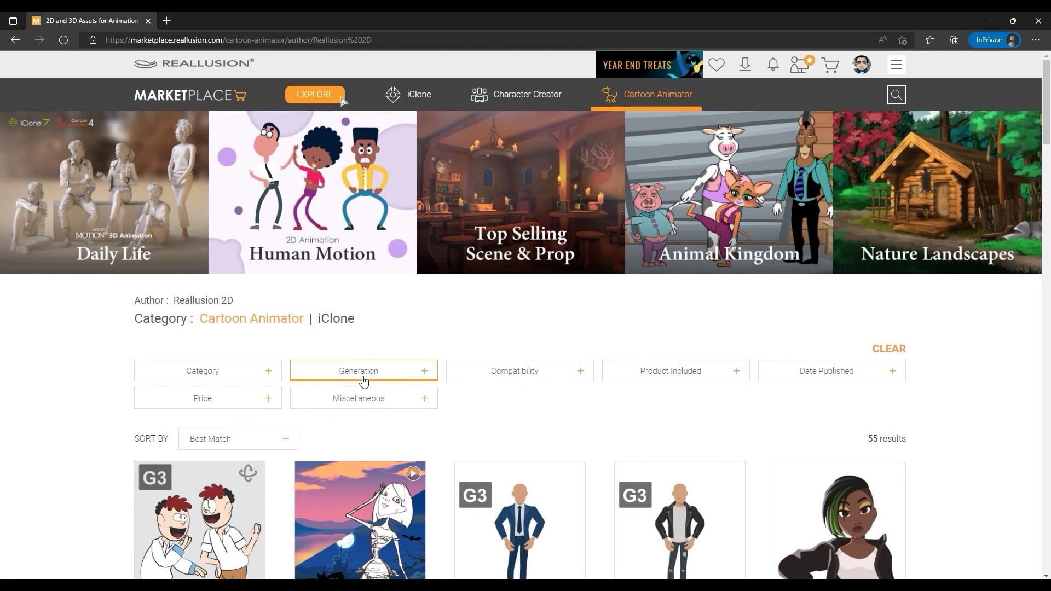
# Step: Filter the Reallusion 2D listing to 2D Animation and drop the G3 360 Actor filter
pyautogui.click(268, 371)
pyautogui.click(151, 424)
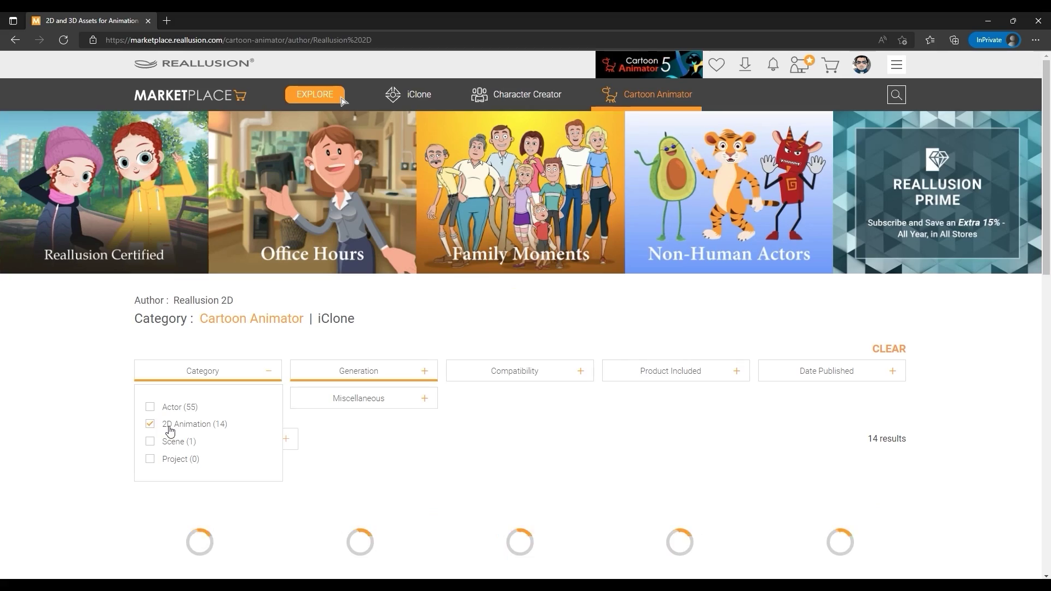
pyautogui.click(380, 369)
pyautogui.click(348, 516)
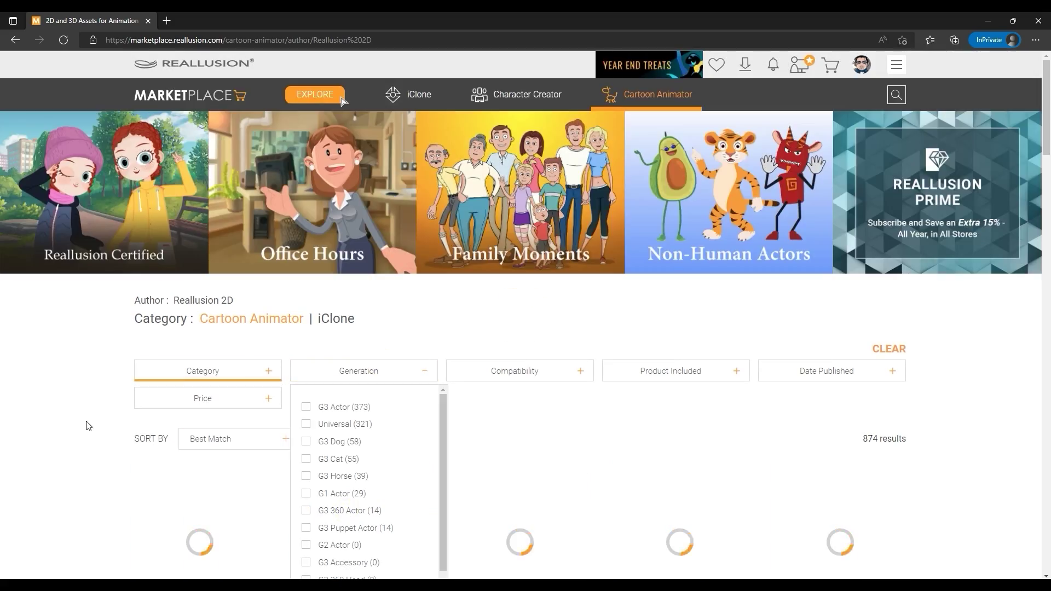
pyautogui.scroll(-2, 82, 411)
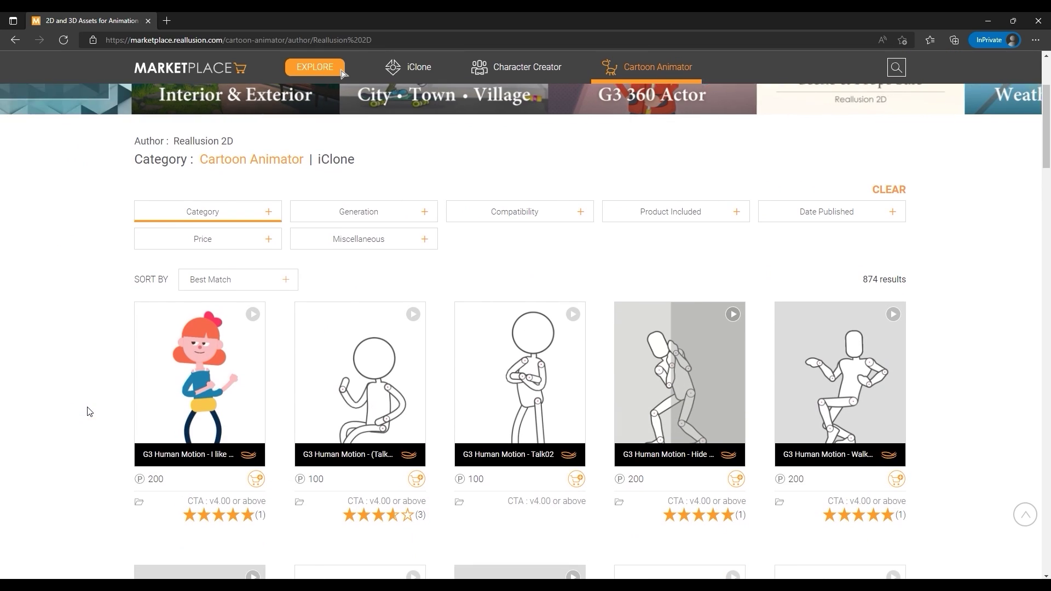
# Step: Watch the preview video of the G3 Human Motion - I like it! product
pyautogui.click(189, 341)
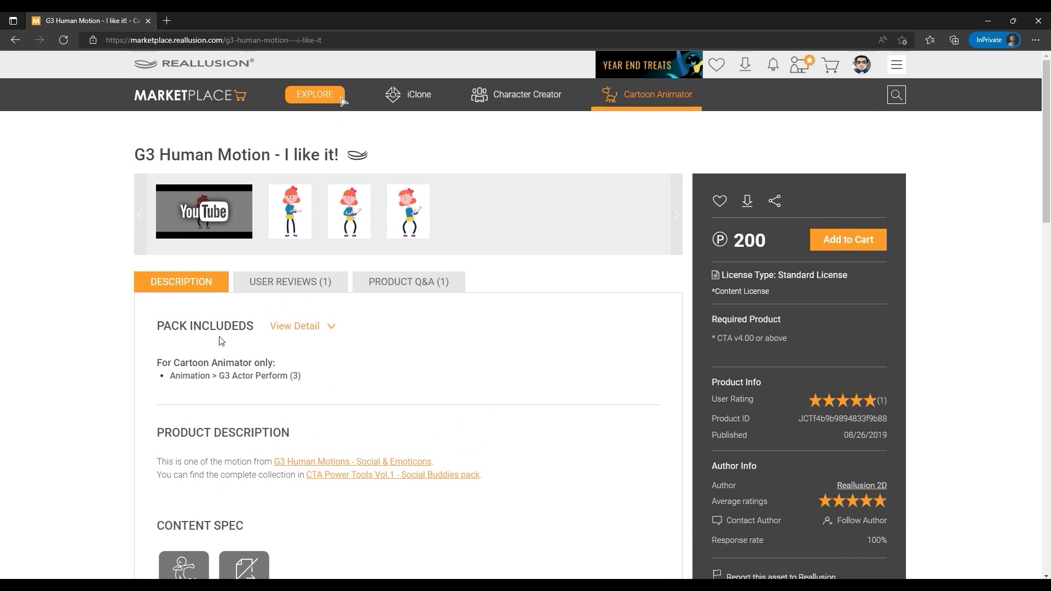
pyautogui.click(194, 210)
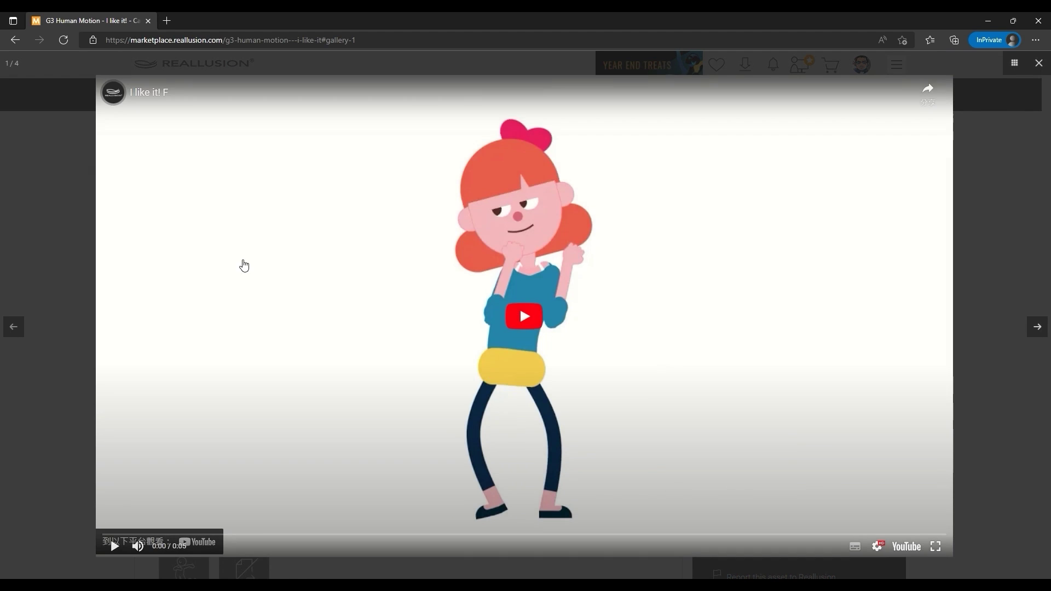
pyautogui.click(513, 349)
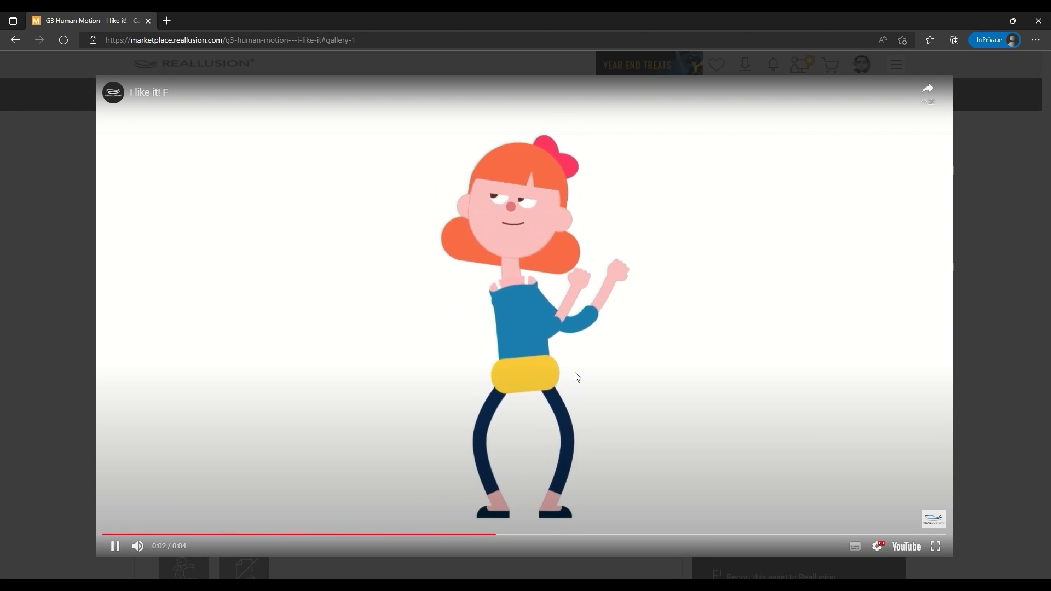
pyautogui.click(622, 382)
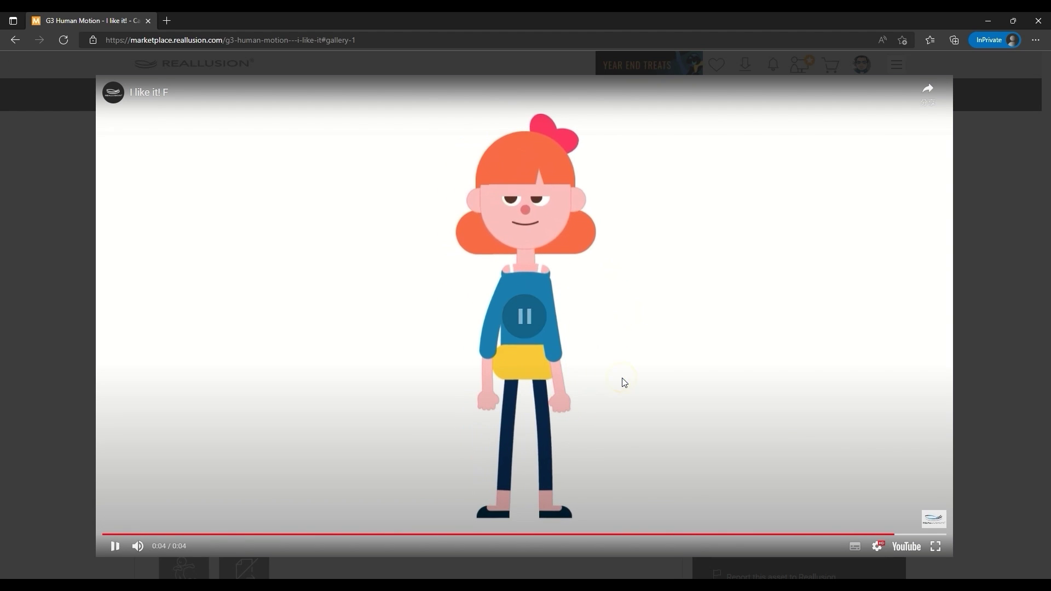
pyautogui.click(975, 249)
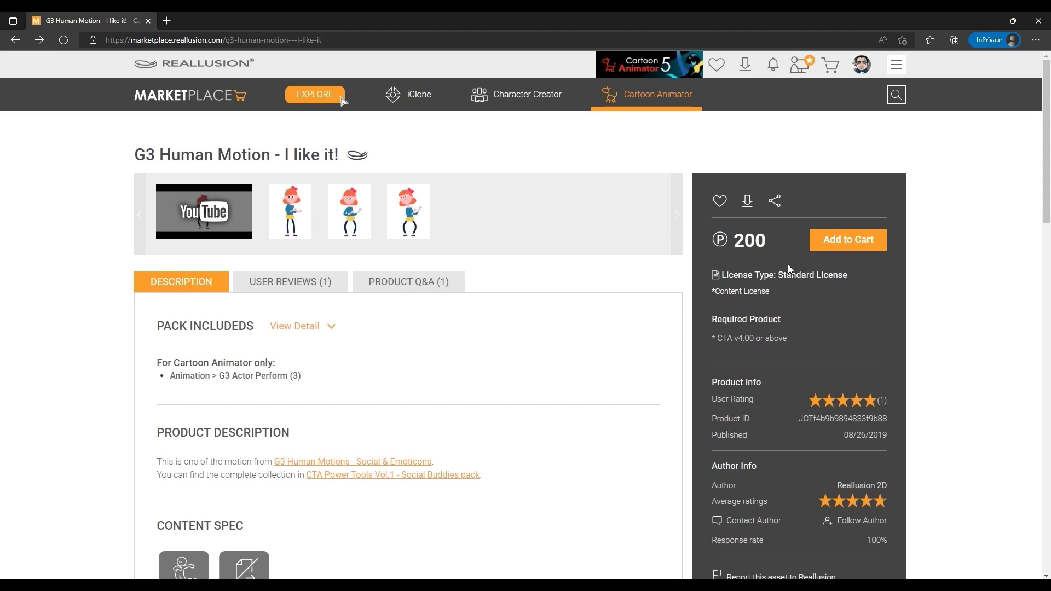
# Step: Add I like it! to trial downloads and view the trial download list
pyautogui.click(747, 202)
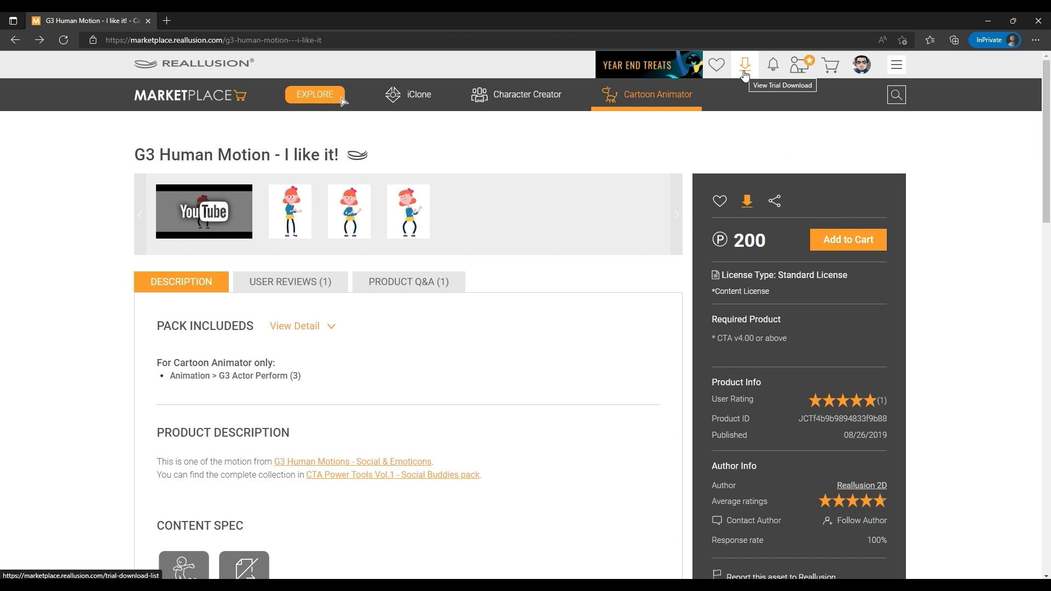
pyautogui.click(744, 66)
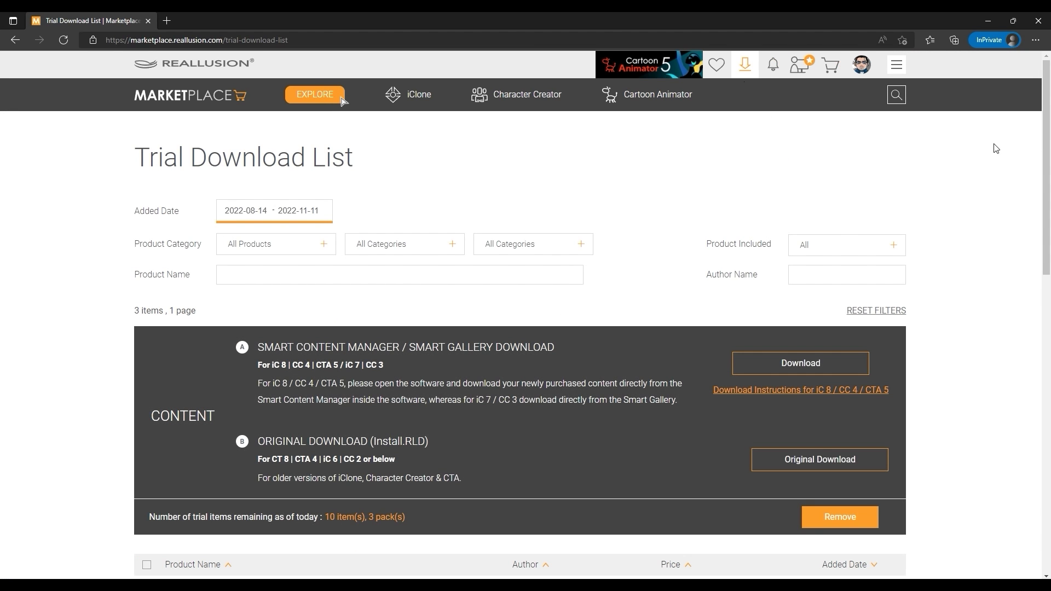
pyautogui.scroll(-3, 1002, 147)
pyautogui.scroll(-3, 739, 329)
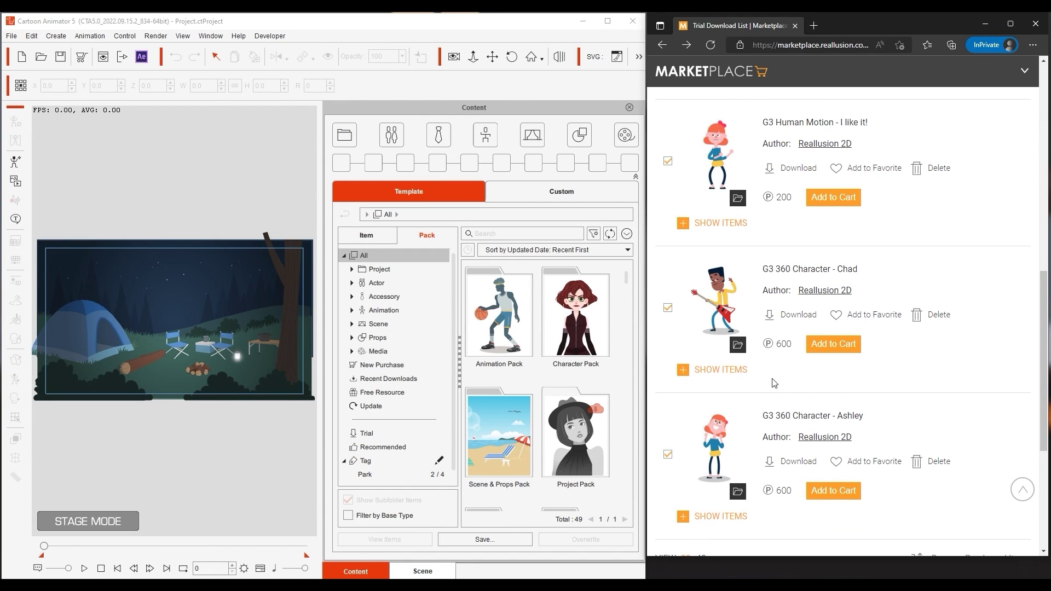
pyautogui.scroll(3, 1020, 385)
pyautogui.scroll(4, 1020, 385)
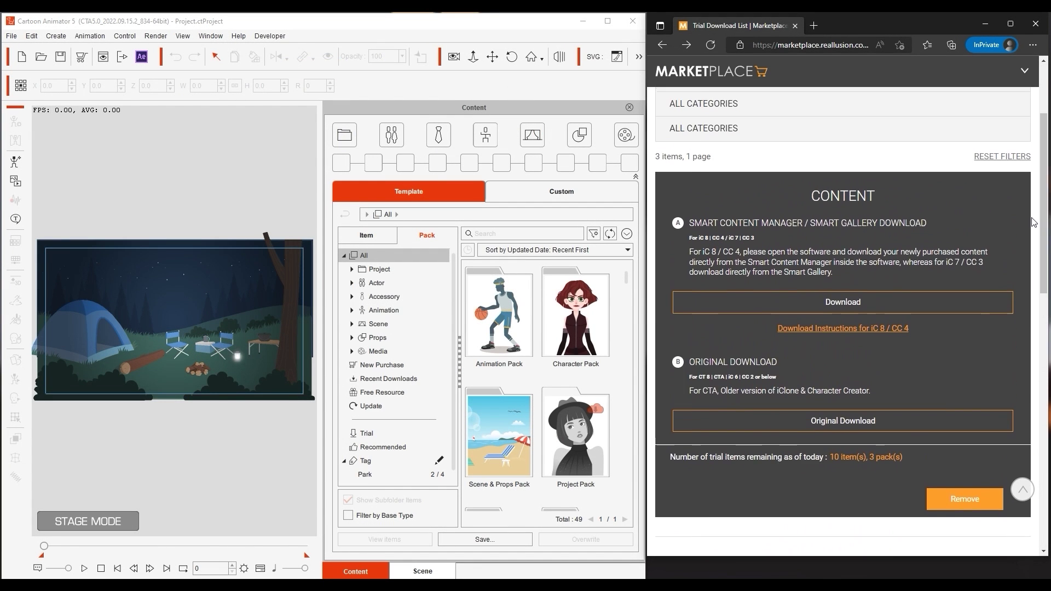
# Step: Download and install the three trial packs into the Trial folder of the Content library
pyautogui.click(847, 306)
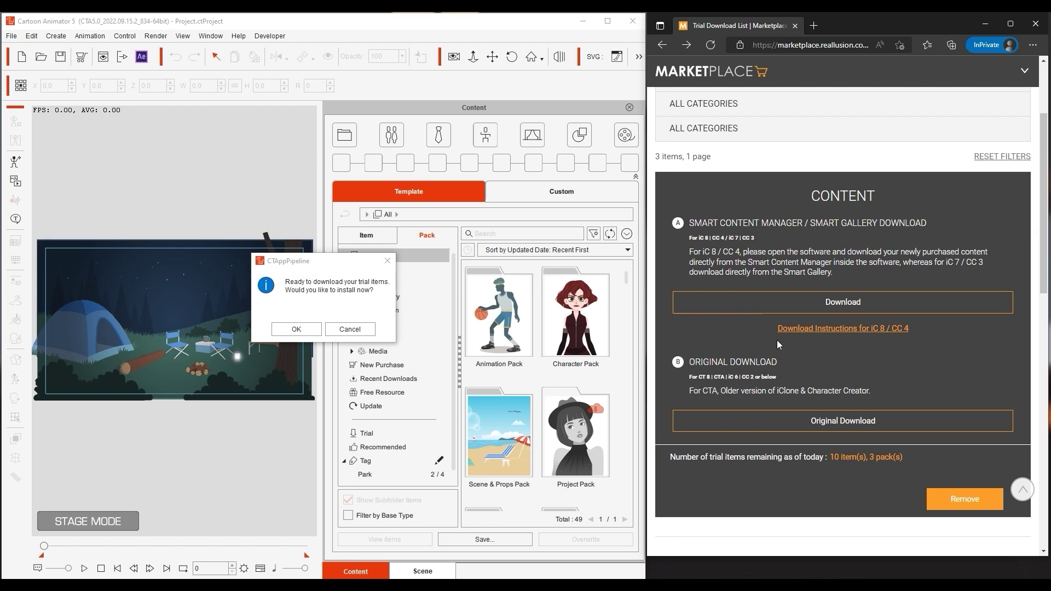
pyautogui.click(298, 329)
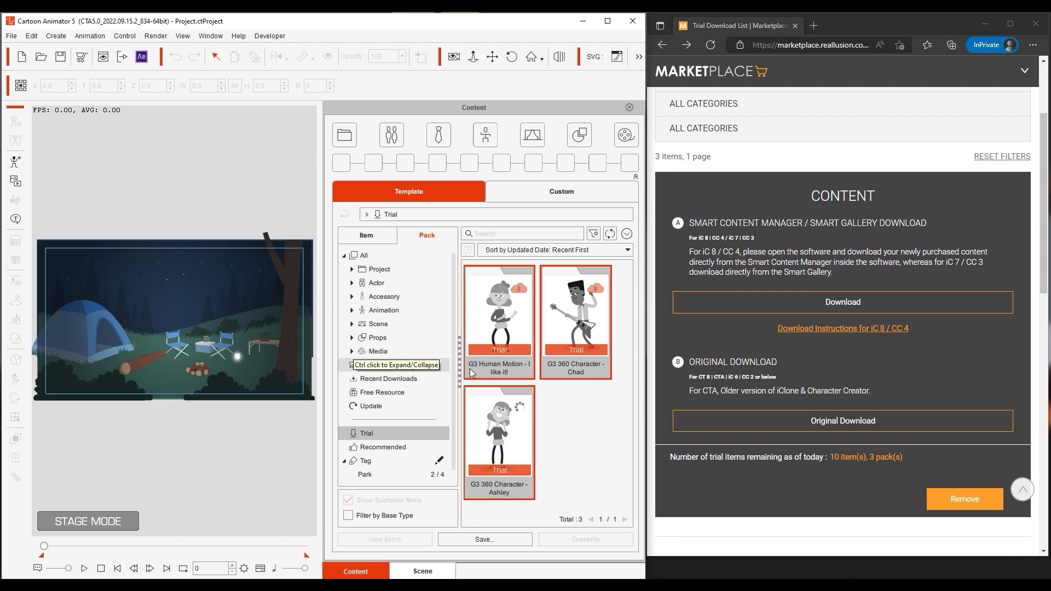
pyautogui.click(616, 414)
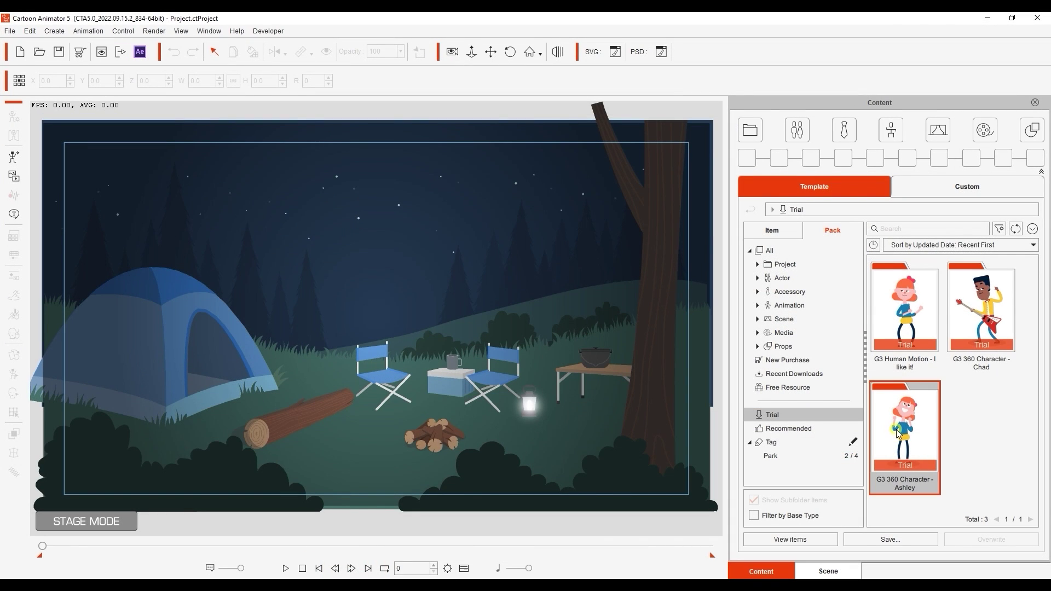
# Step: Place Ashley_F and Chad_F from their trial packs onto the stage by the campfire
pyautogui.doubleClick(901, 429)
pyautogui.moveTo(905, 300); pyautogui.dragTo(365, 424)
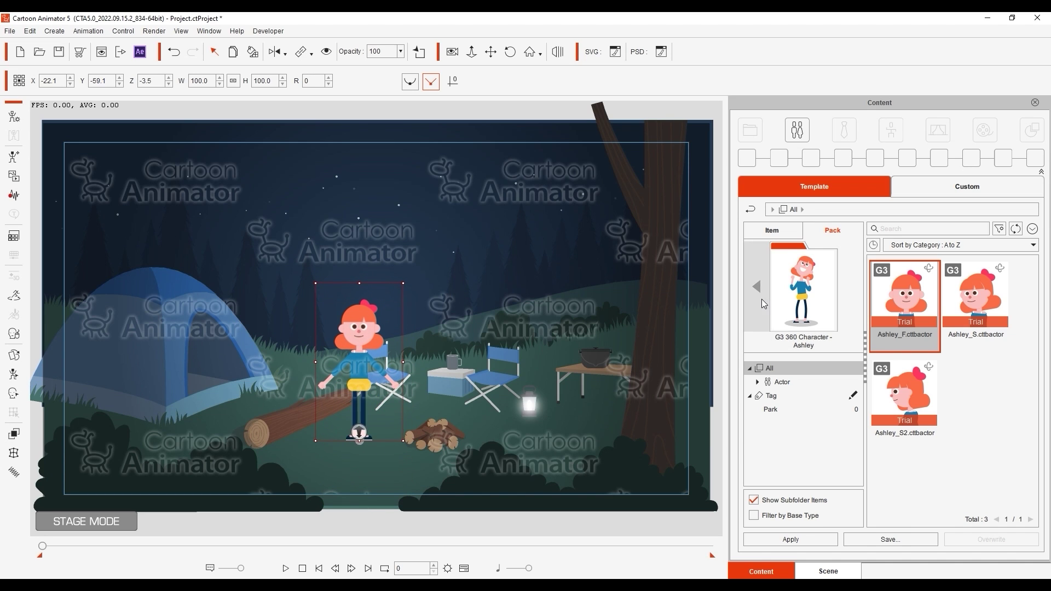
pyautogui.click(756, 286)
pyautogui.doubleClick(973, 298)
pyautogui.moveTo(904, 300)
pyautogui.mouseDown()
pyautogui.moveTo(505, 419)
pyautogui.moveTo(491, 373)
pyautogui.mouseUp()
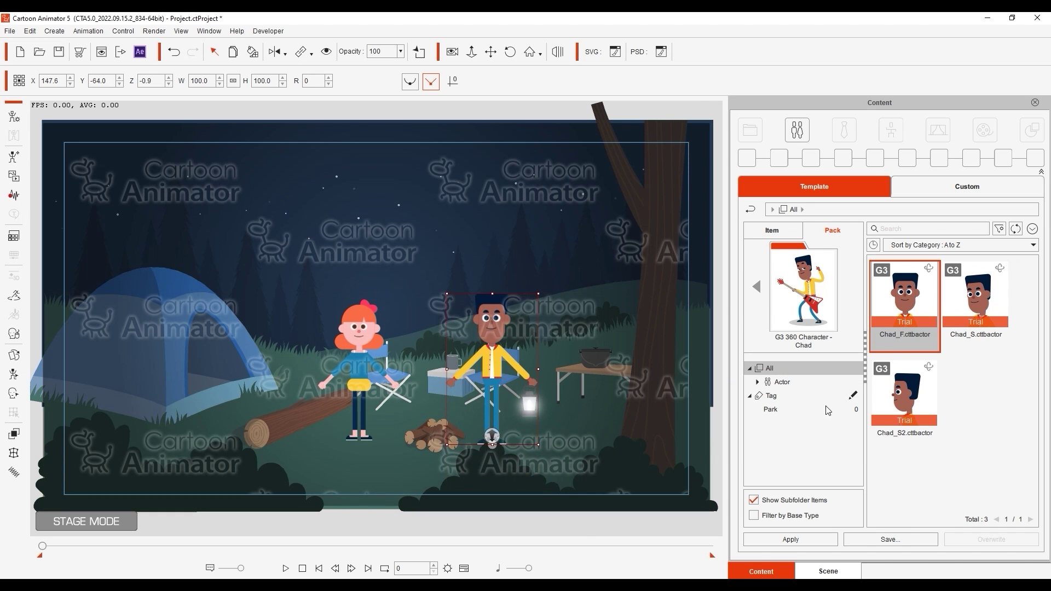
pyautogui.click(757, 287)
# Step: Apply the I like it! (2L) dance to Chad and Ashley and play the scene
pyautogui.click(907, 417)
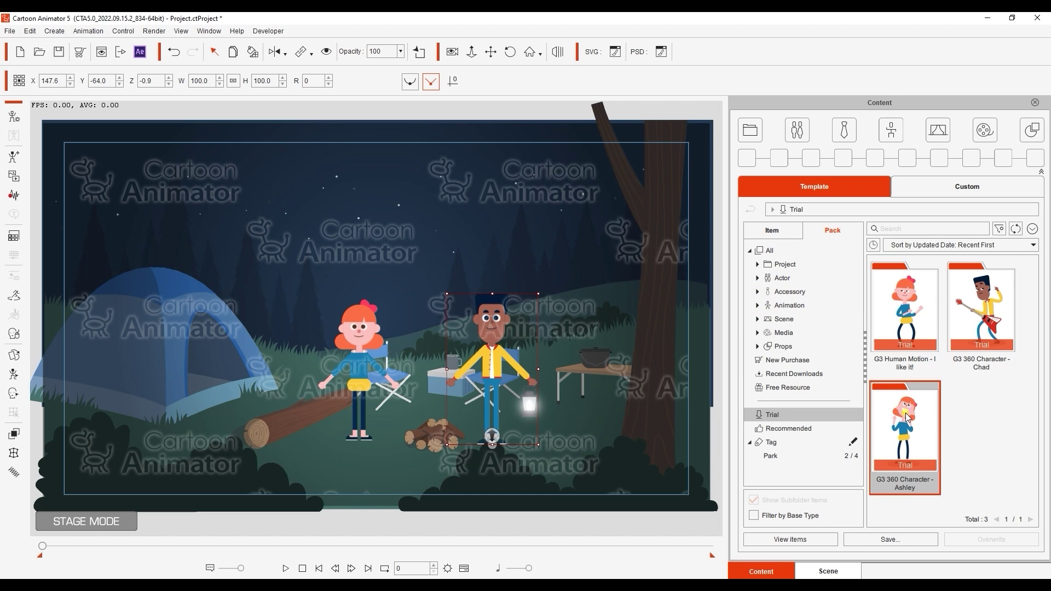
pyautogui.doubleClick(905, 313)
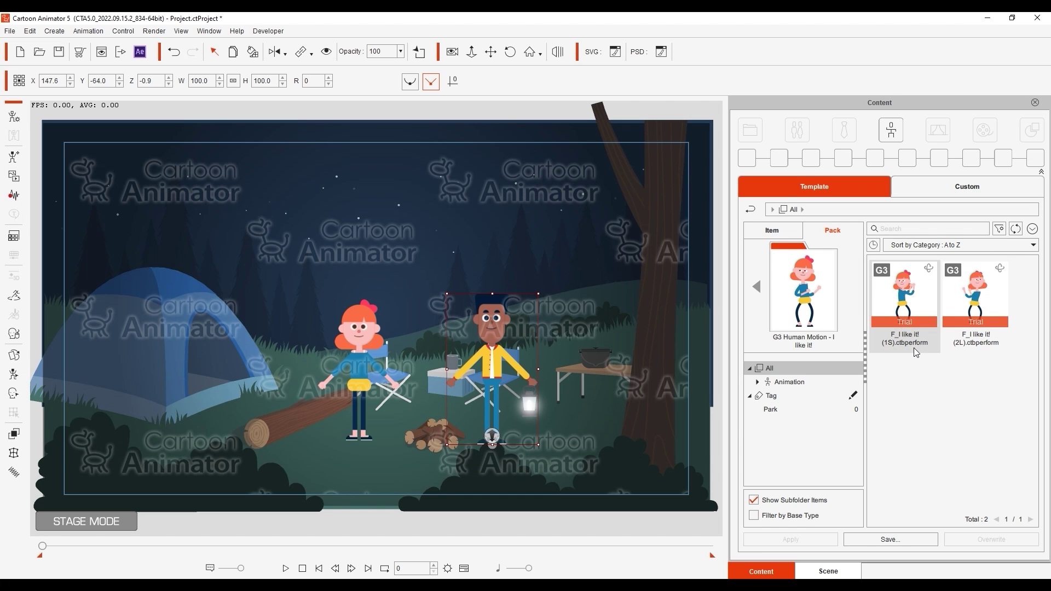
pyautogui.doubleClick(978, 296)
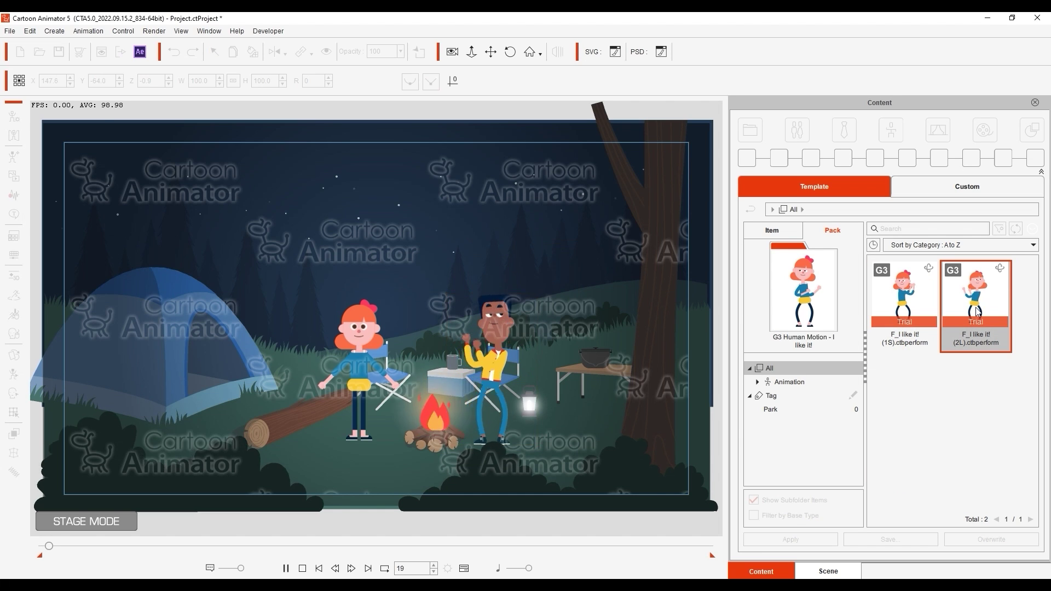
pyautogui.doubleClick(977, 296)
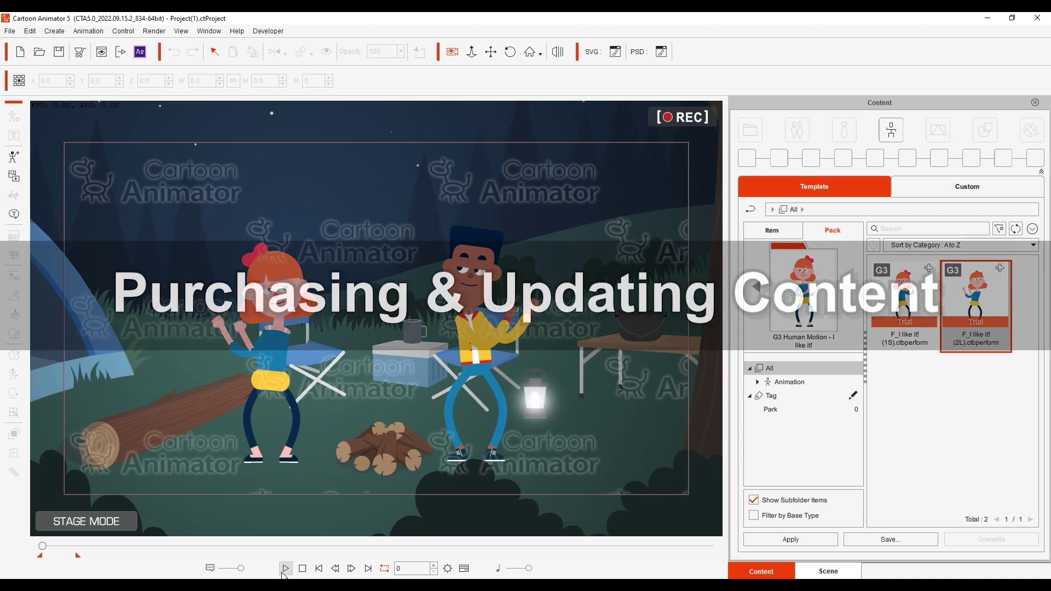
pyautogui.click(284, 568)
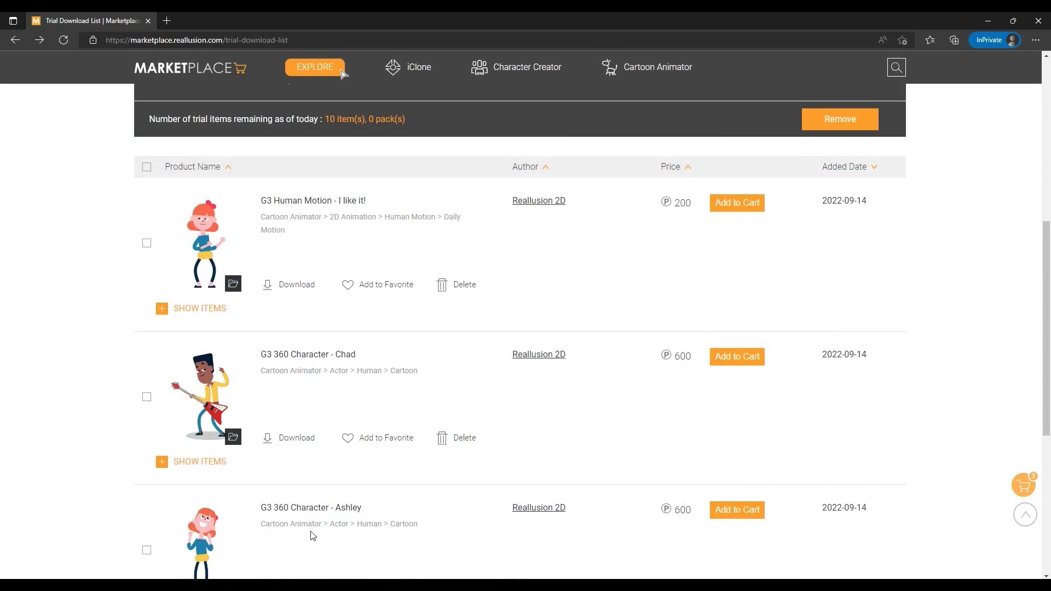
# Step: Add Chad and Ashley to the cart, totaling 1,400 points, and view the cart
pyautogui.click(754, 203)
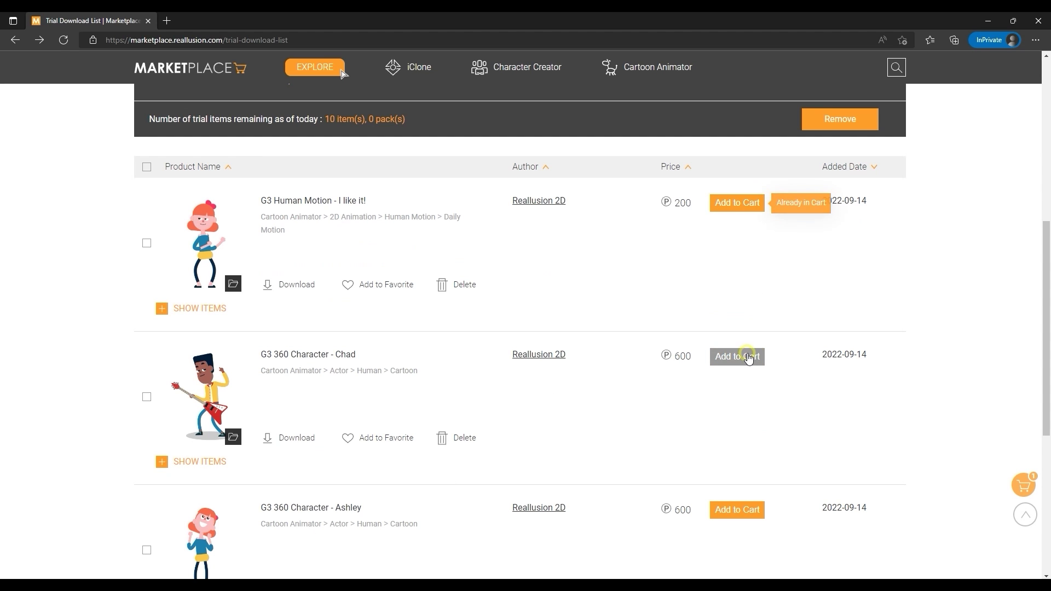
pyautogui.scroll(-3, 749, 359)
pyautogui.click(737, 271)
pyautogui.scroll(8, 699, 346)
pyautogui.click(832, 64)
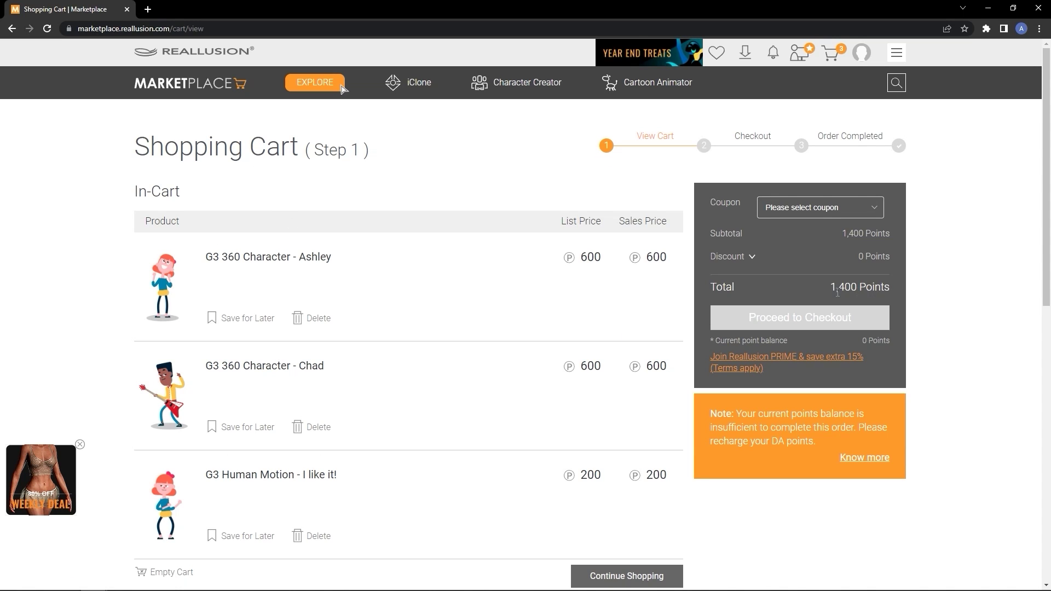
# Step: Follow the Know more link to the DA Points purchase page
pyautogui.click(870, 457)
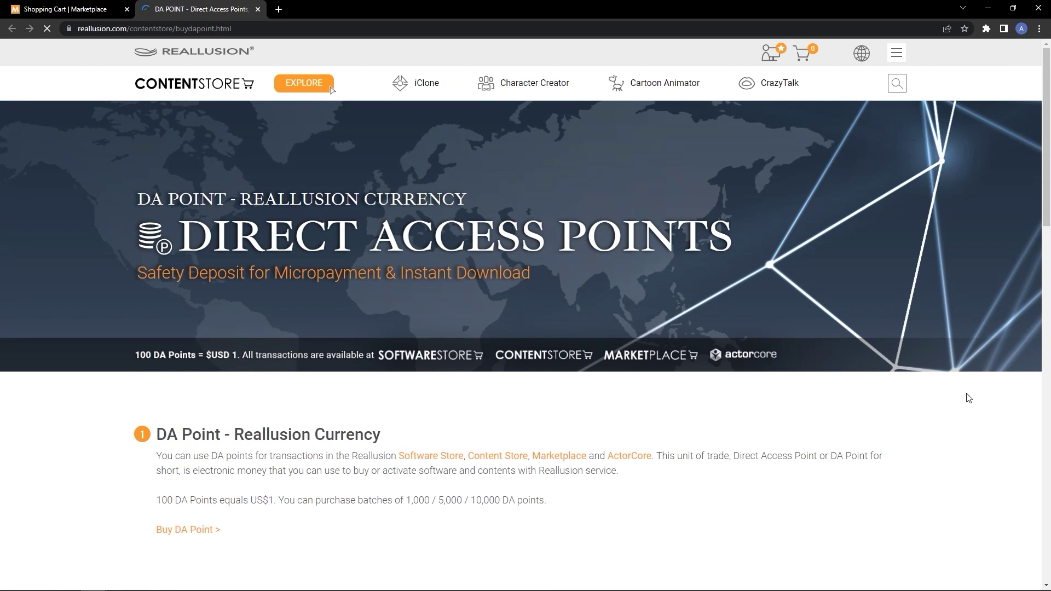
pyautogui.scroll(-4, 971, 397)
pyautogui.scroll(-4, 971, 410)
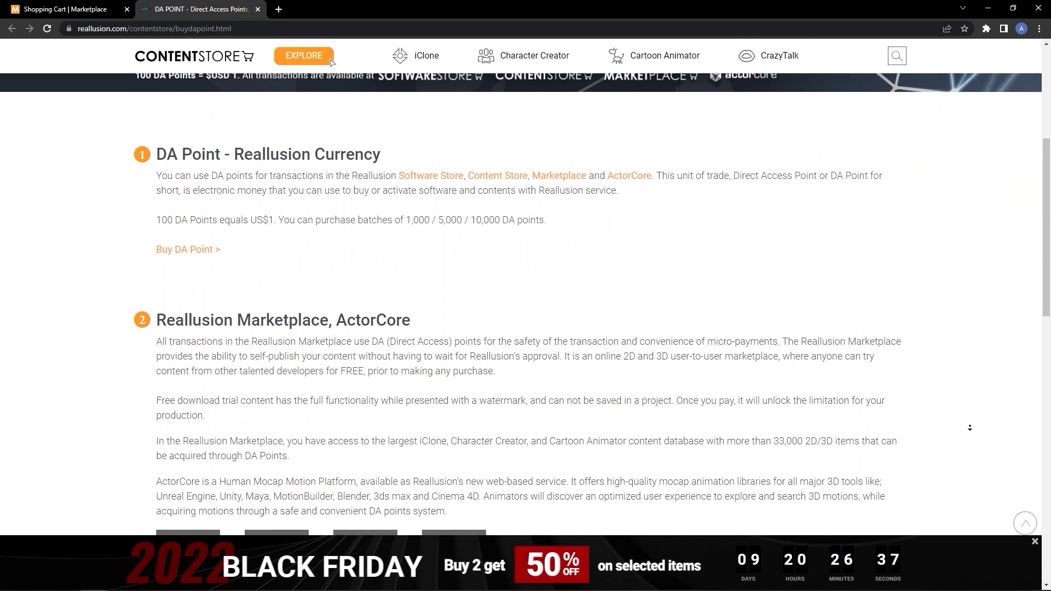
pyautogui.scroll(-4, 970, 428)
pyautogui.scroll(-3, 969, 427)
pyautogui.scroll(-3, 971, 430)
pyautogui.scroll(-3, 972, 433)
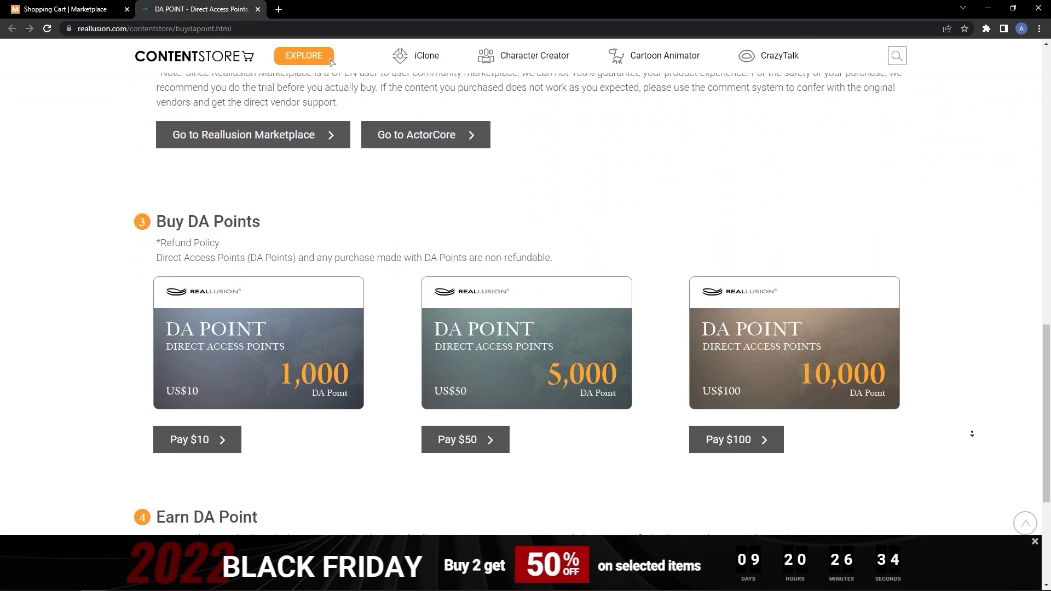
pyautogui.scroll(-1, 972, 433)
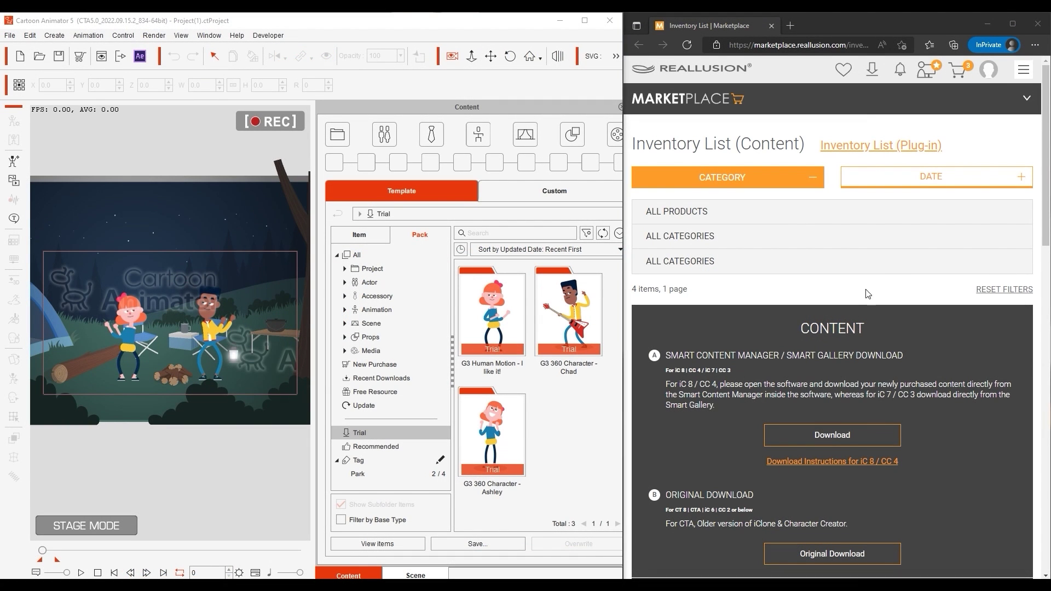
# Step: From the content inventory, tick Ashley, Chad and I like it! and download them to the animator
pyautogui.click(988, 69)
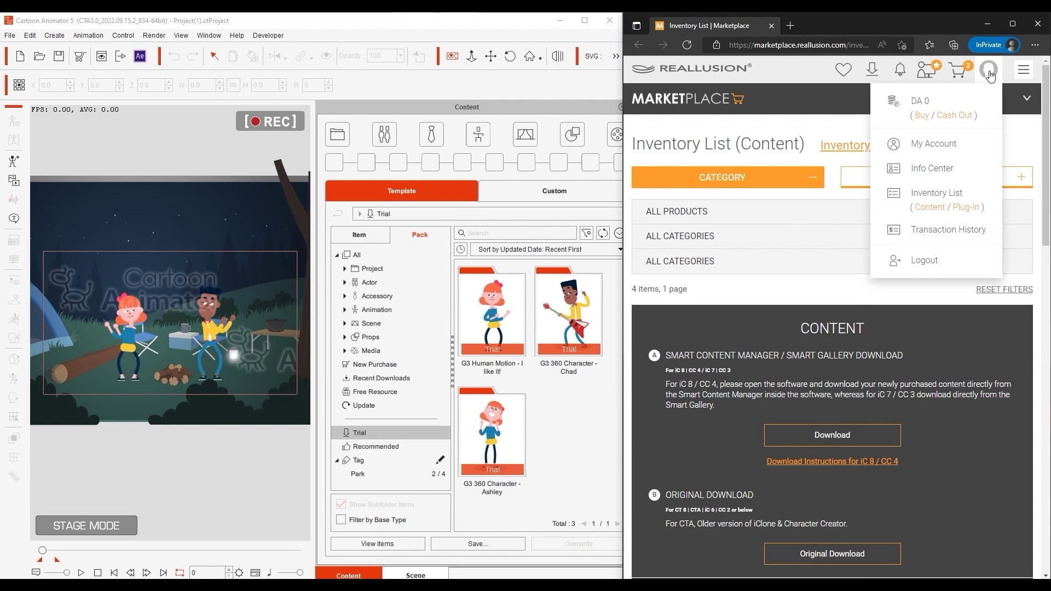
pyautogui.click(931, 207)
pyautogui.scroll(-6, 904, 329)
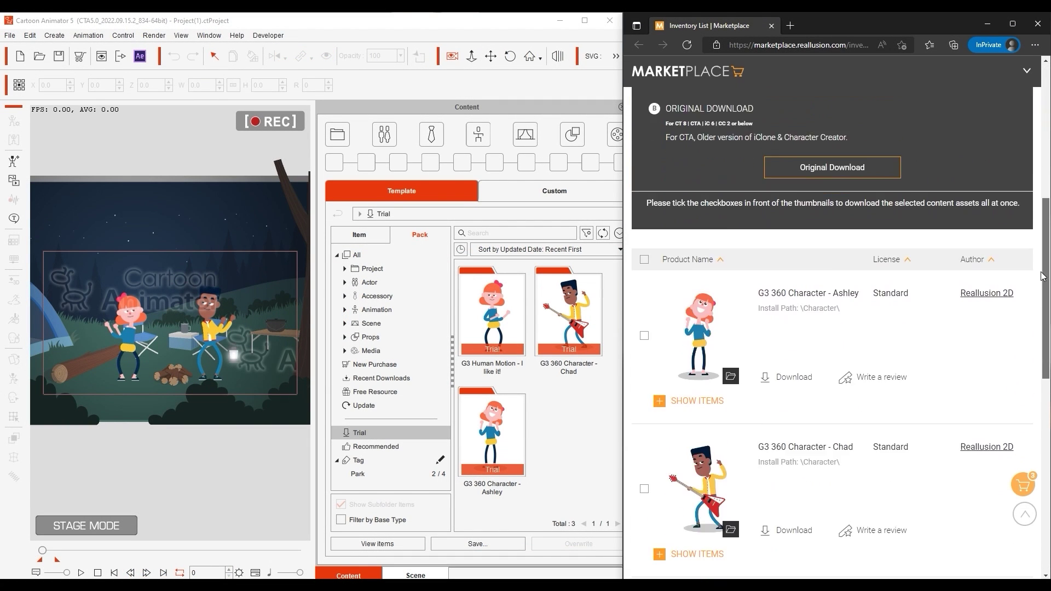
pyautogui.scroll(-3, 1040, 289)
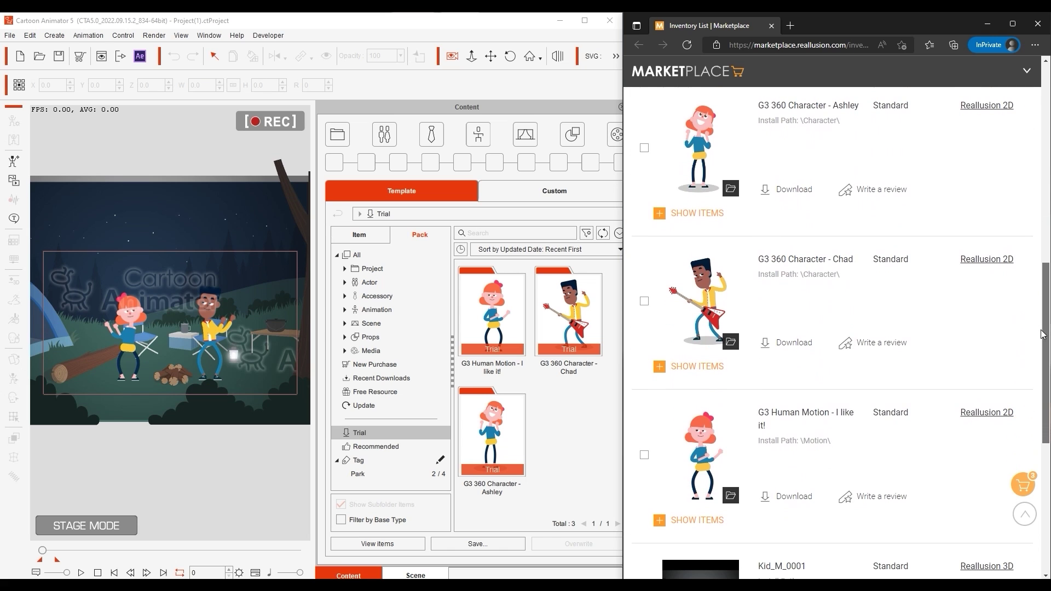
pyautogui.click(643, 149)
pyautogui.click(644, 301)
pyautogui.click(645, 454)
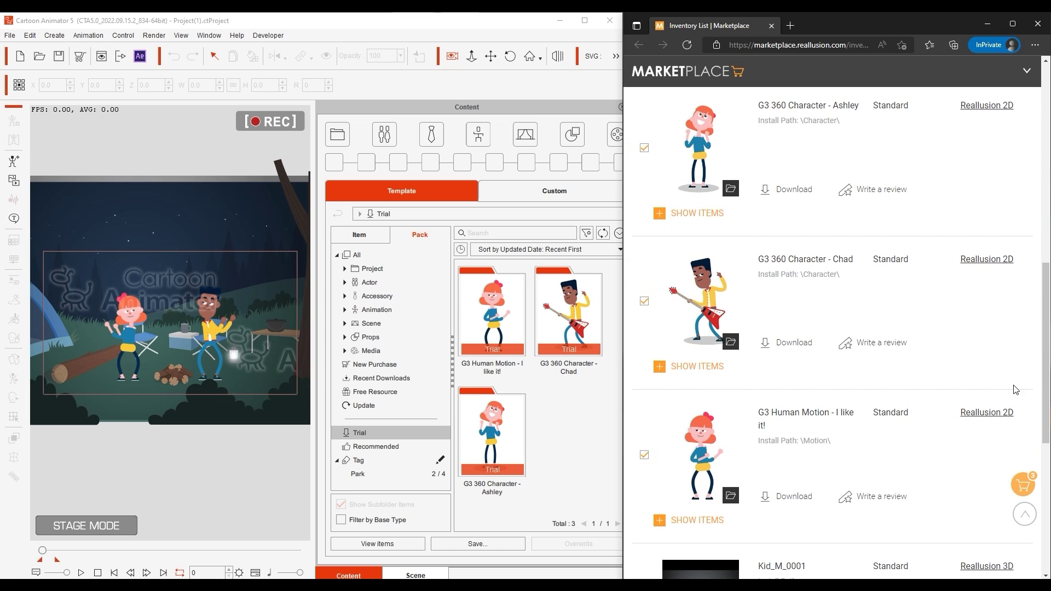
pyautogui.scroll(8, 1023, 383)
pyautogui.click(860, 322)
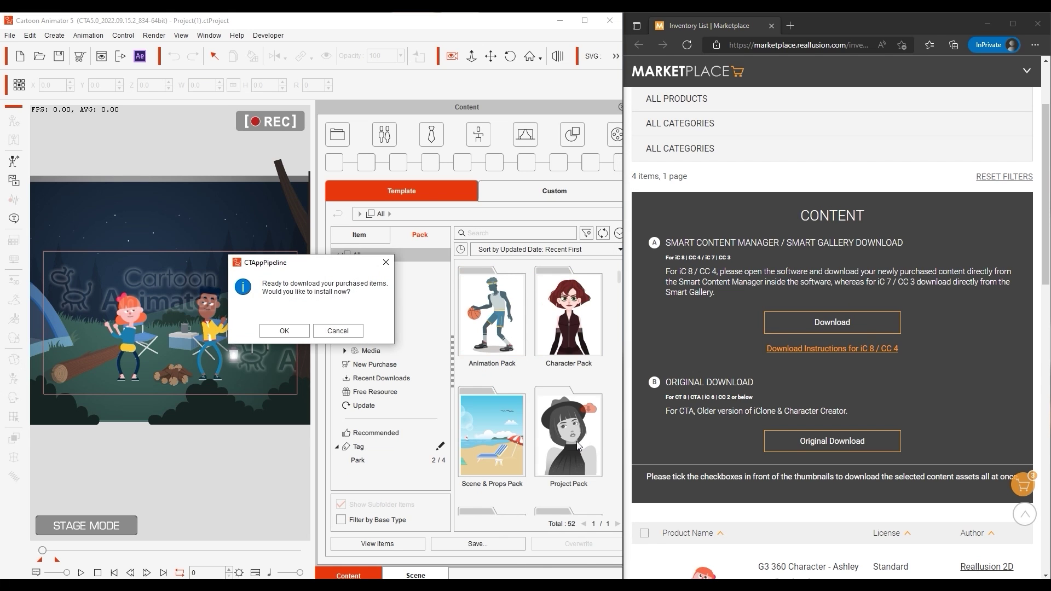
# Step: Confirm installing the purchased packs and select all three under Recent Downloads
pyautogui.click(285, 331)
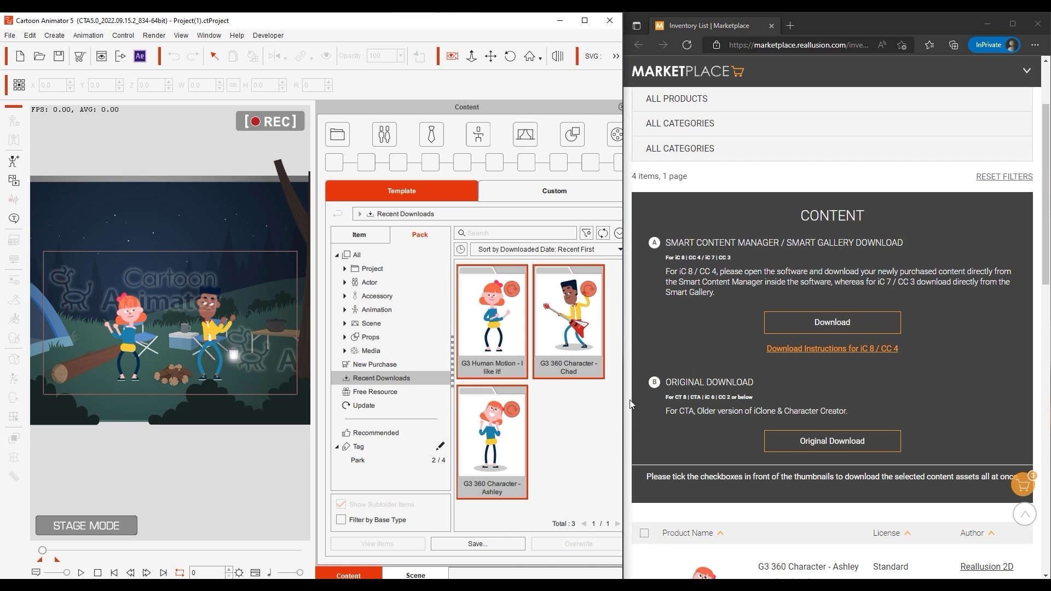
pyautogui.moveTo(630, 402); pyautogui.dragTo(639, 403)
pyautogui.click(604, 466)
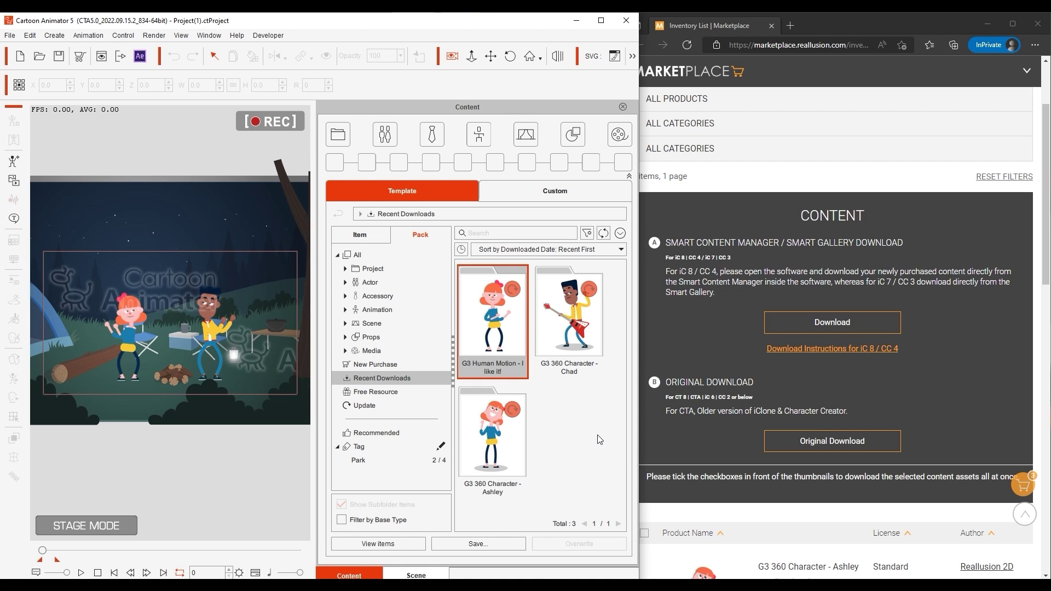
pyautogui.moveTo(600, 440); pyautogui.dragTo(492, 329)
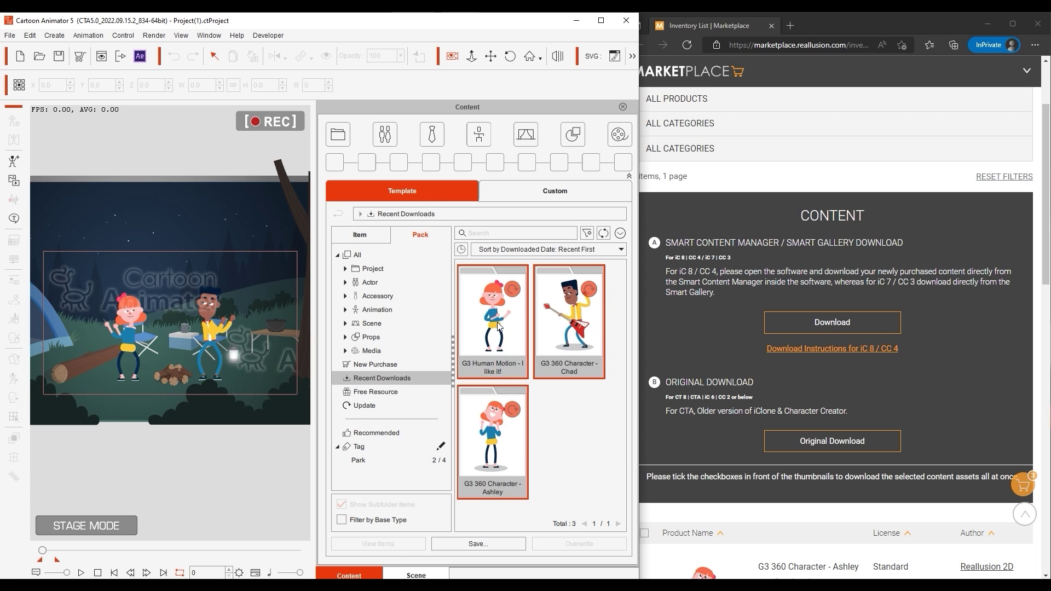
# Step: Run Update on the selected Chad, Ashley and I like it! packs and confirm the Update Prompt
pyautogui.rightClick(497, 321)
pyautogui.click(525, 332)
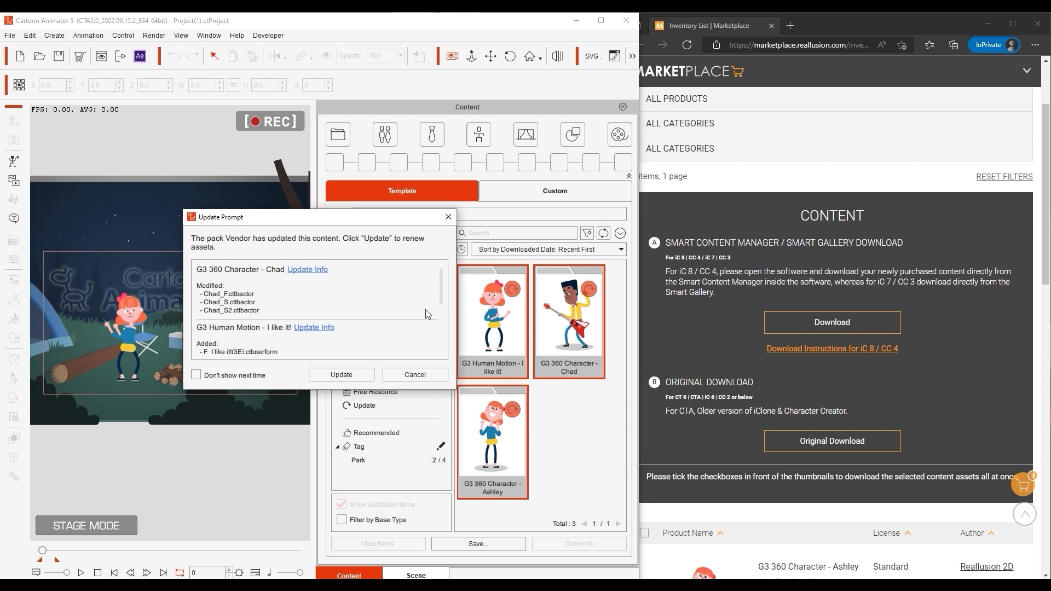
pyautogui.scroll(-3, 432, 311)
pyautogui.scroll(3, 439, 280)
pyautogui.click(342, 374)
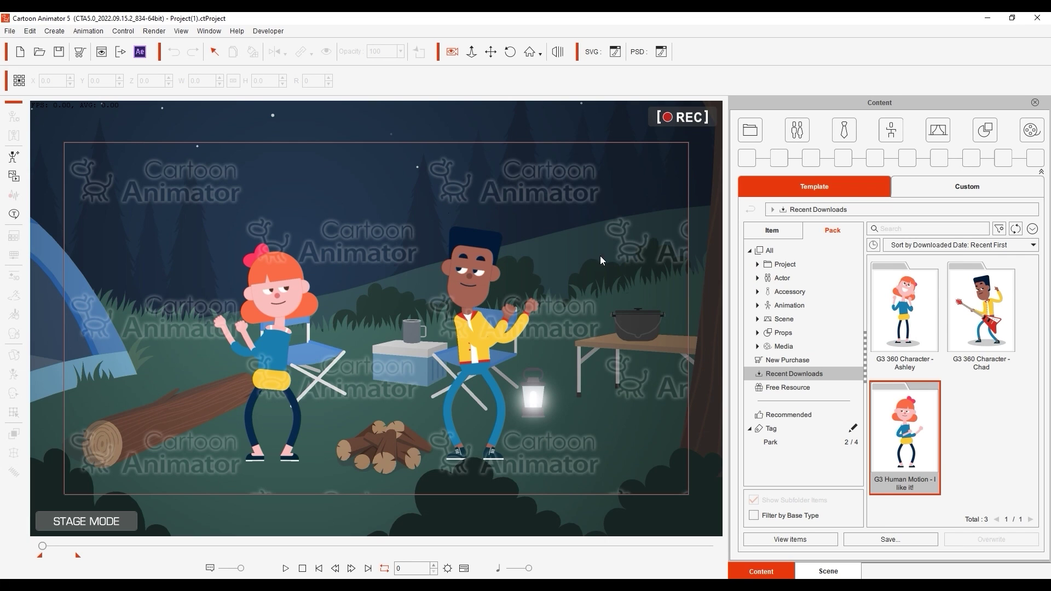
# Step: Activate Purchased Items from the Help menu, dismiss the confirmation, and play the campfire dance
pyautogui.click(238, 32)
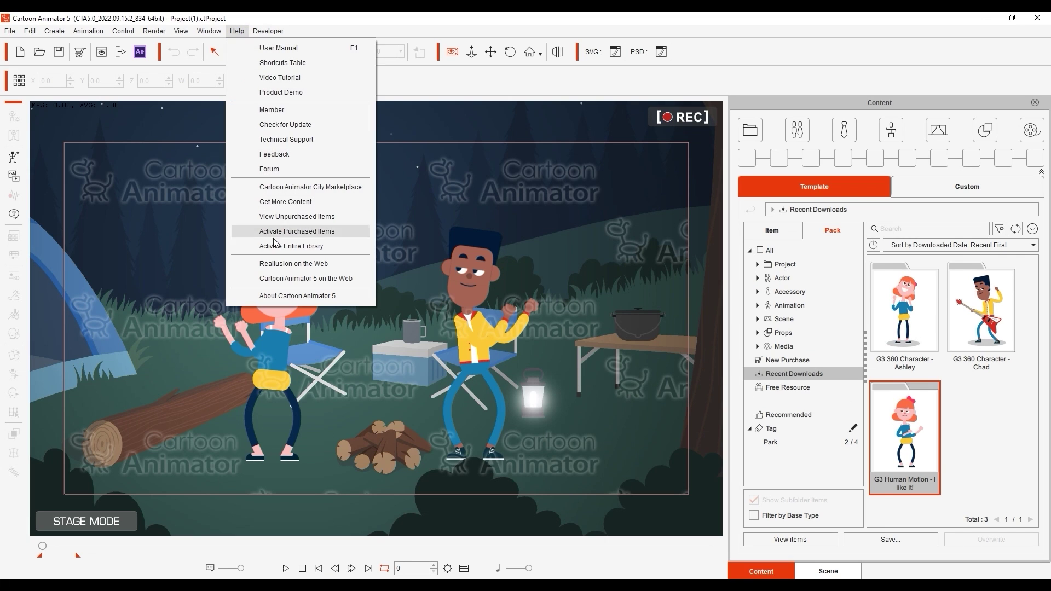
pyautogui.click(335, 236)
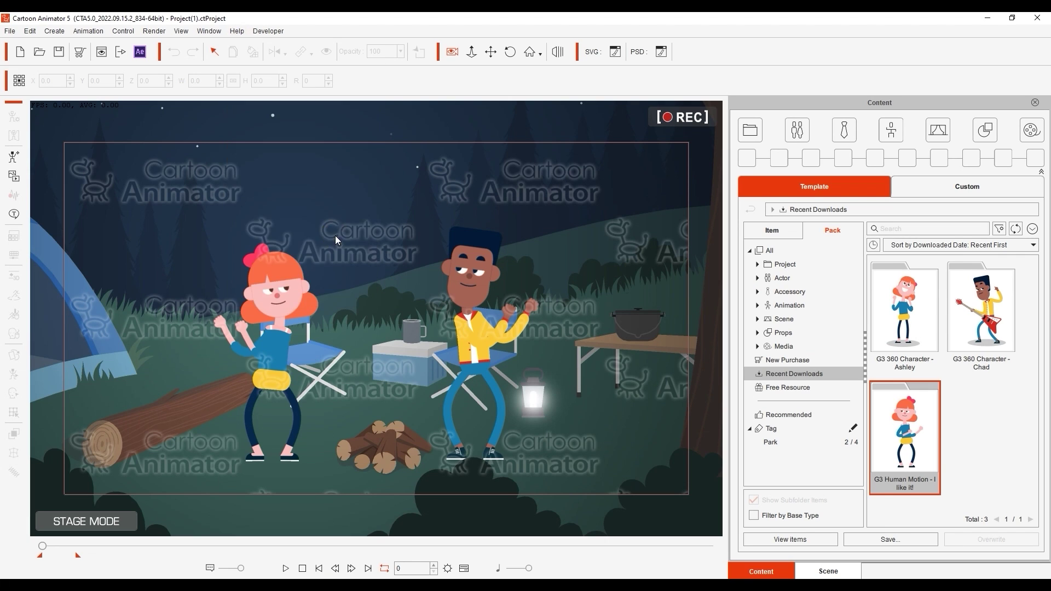
pyautogui.click(526, 326)
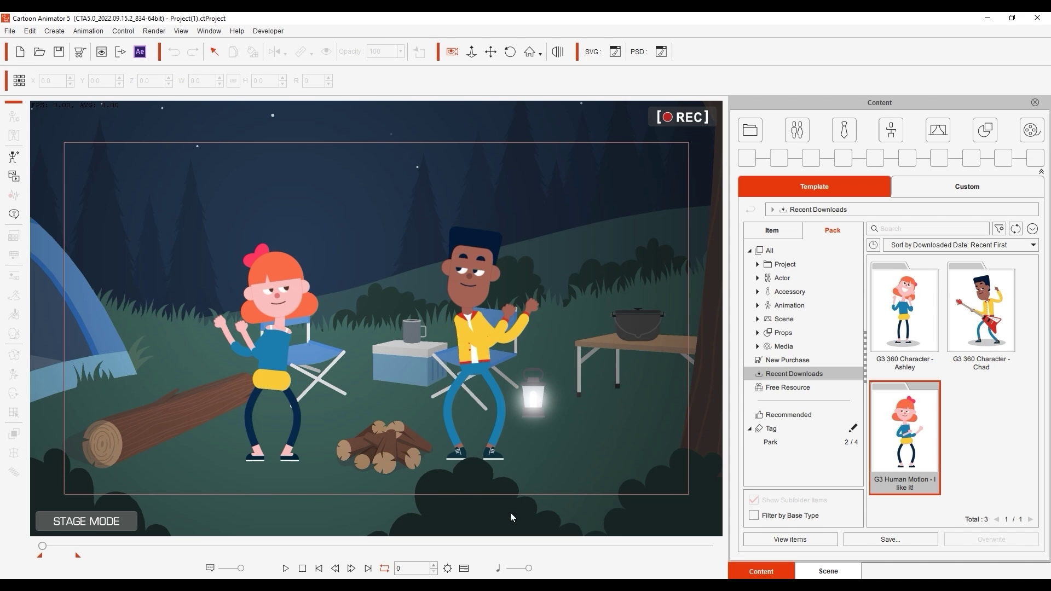
pyautogui.click(286, 569)
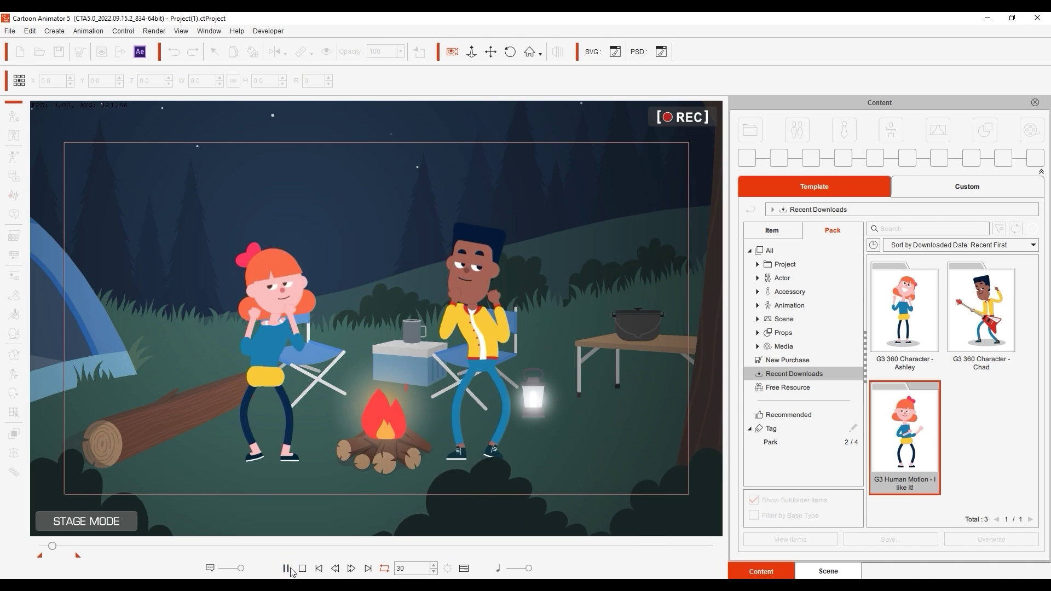